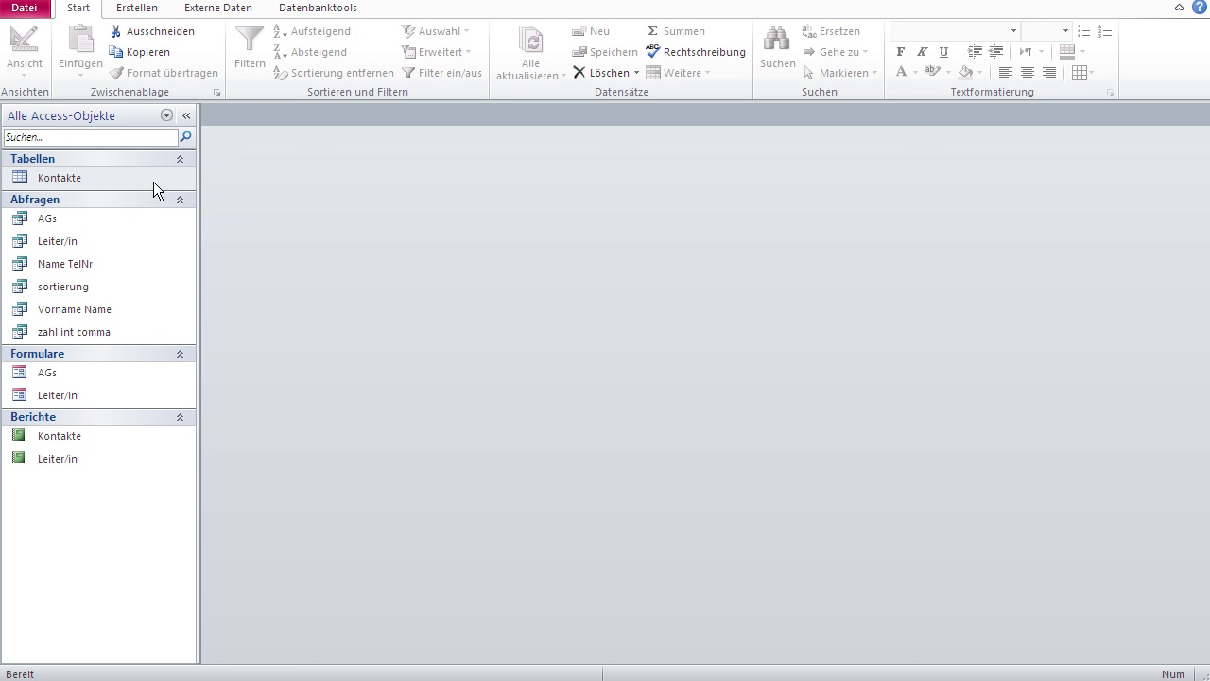
Start an Excel import from External Data and choose Fahrzeuge.xlsm as the source workbook
{"action": "left_click", "coordinate": [198, 11]}
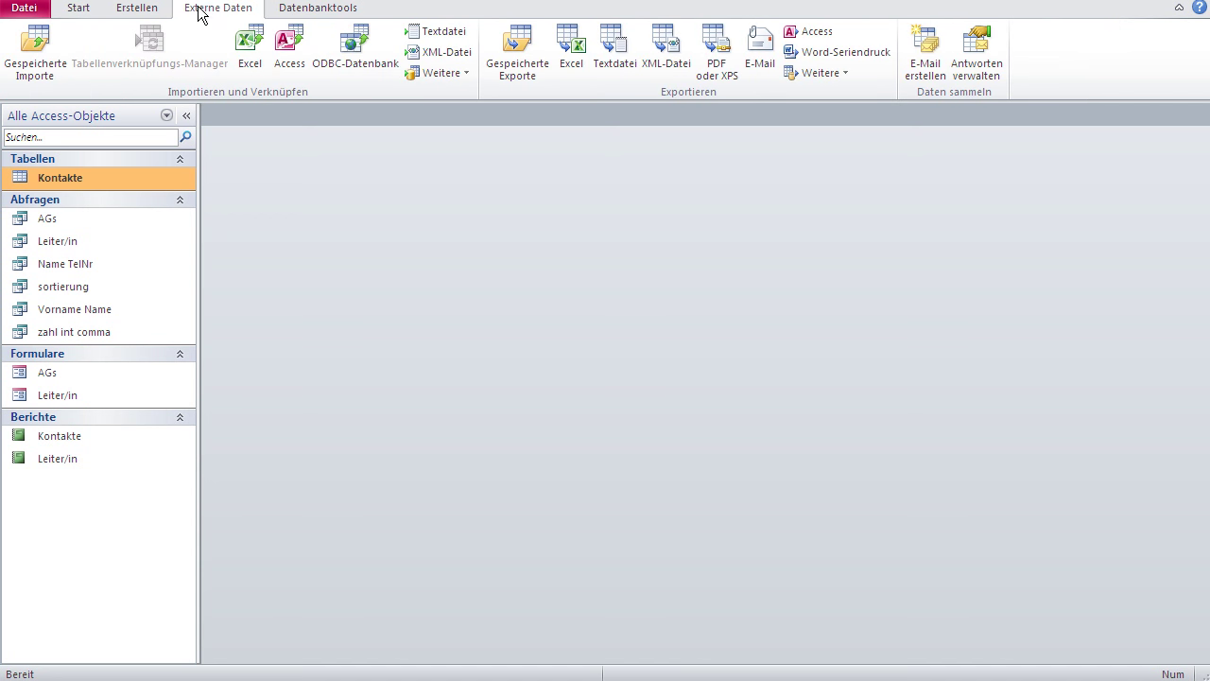
{"action": "left_click", "coordinate": [250, 49]}
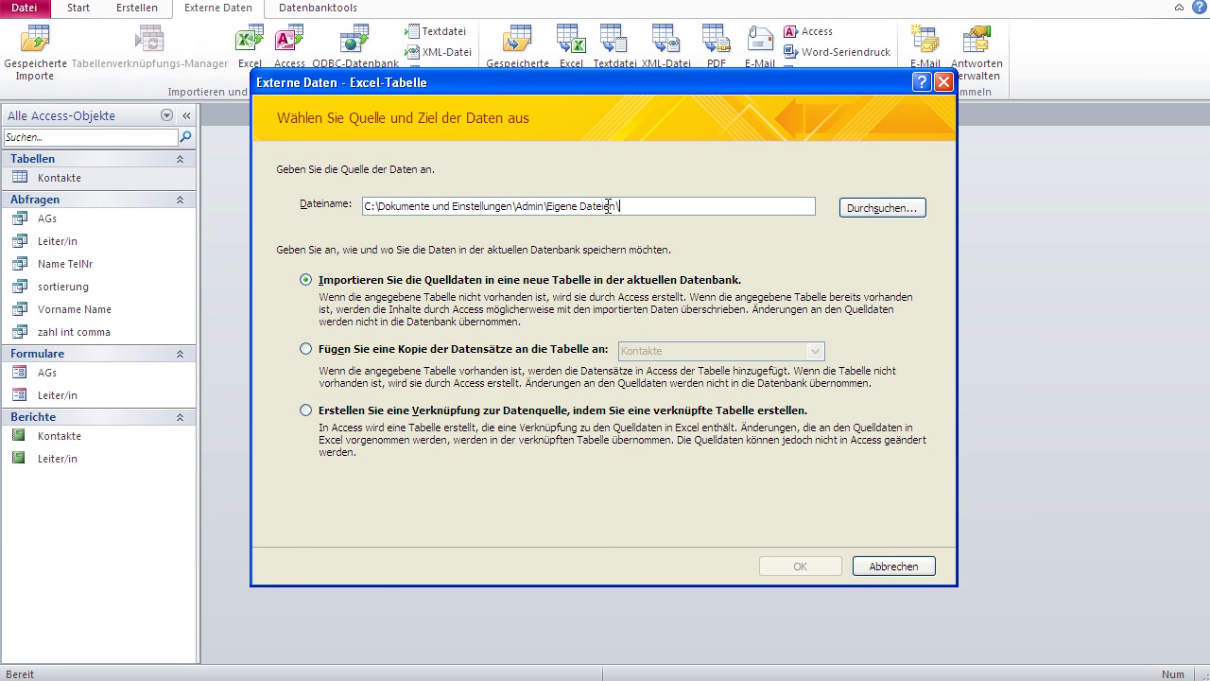
{"action": "left_click", "coordinate": [882, 208]}
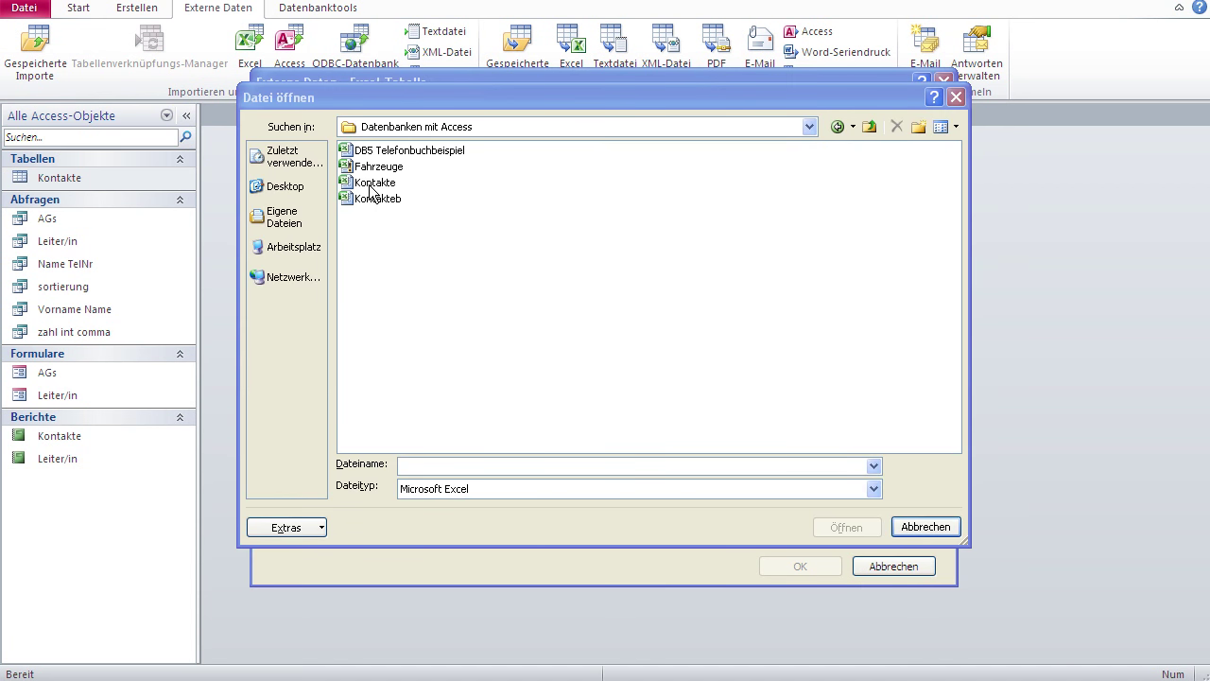
{"action": "left_click", "coordinate": [376, 167]}
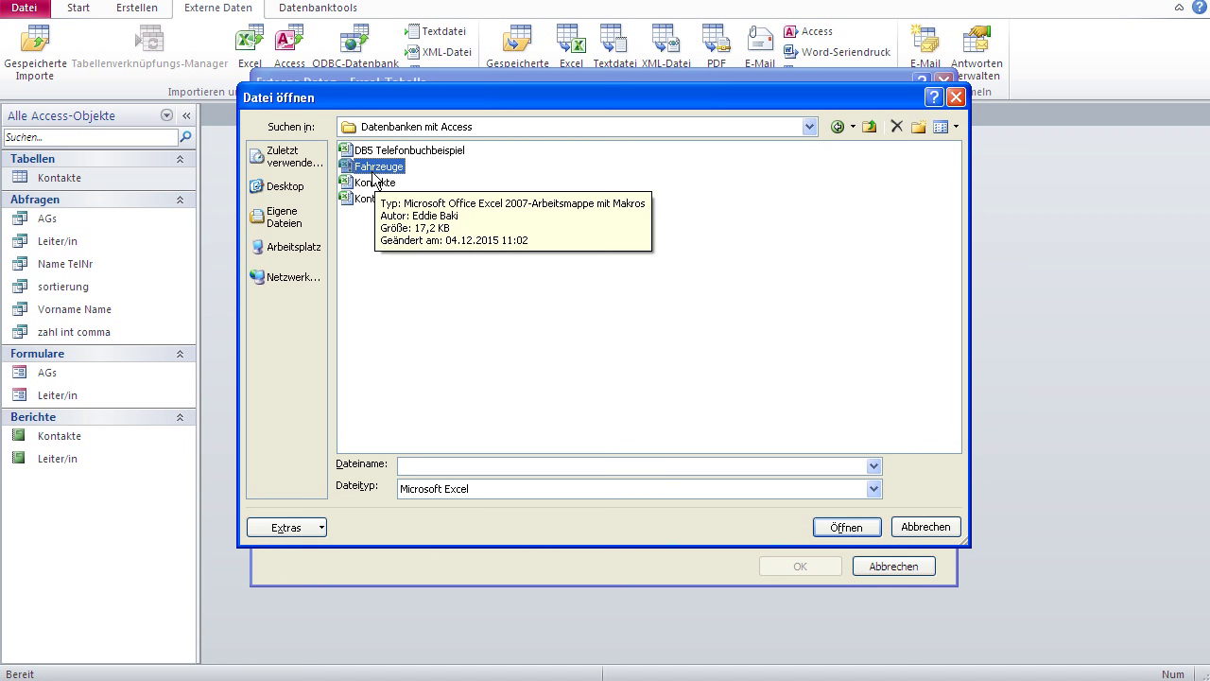
{"action": "double_click", "coordinate": [376, 168]}
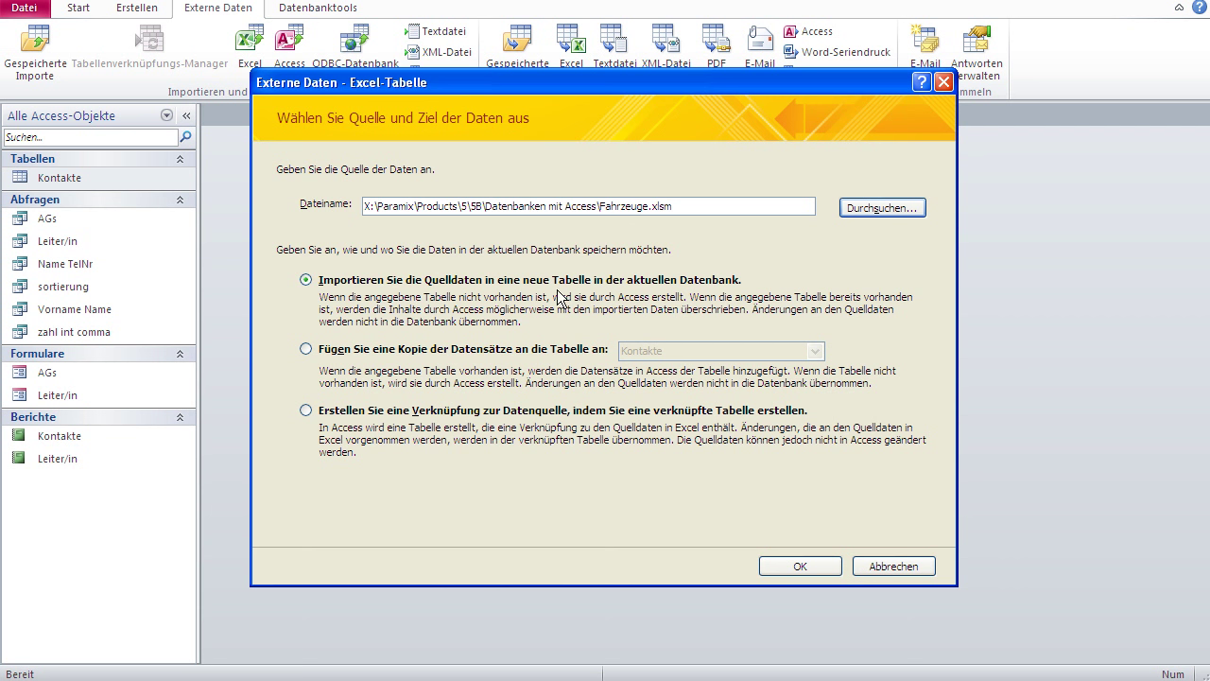
Import into a new table from the 'de' worksheet, using its first row as field names
{"action": "left_click", "coordinate": [825, 566]}
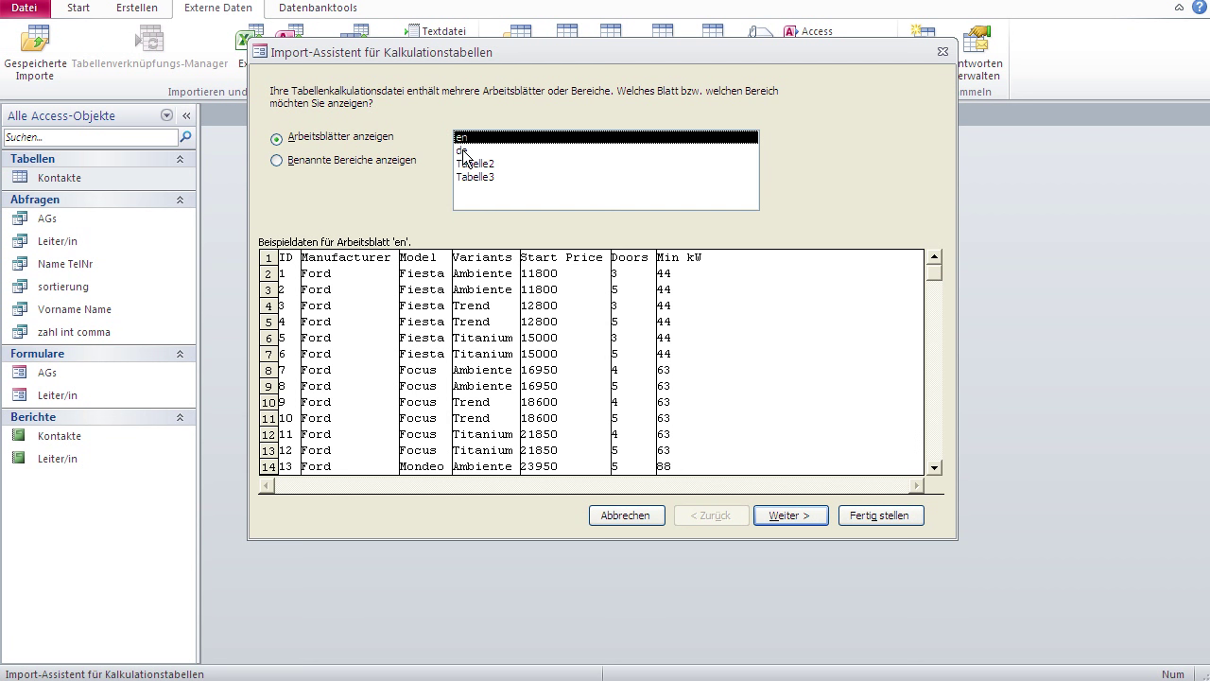
{"action": "left_click", "coordinate": [464, 152]}
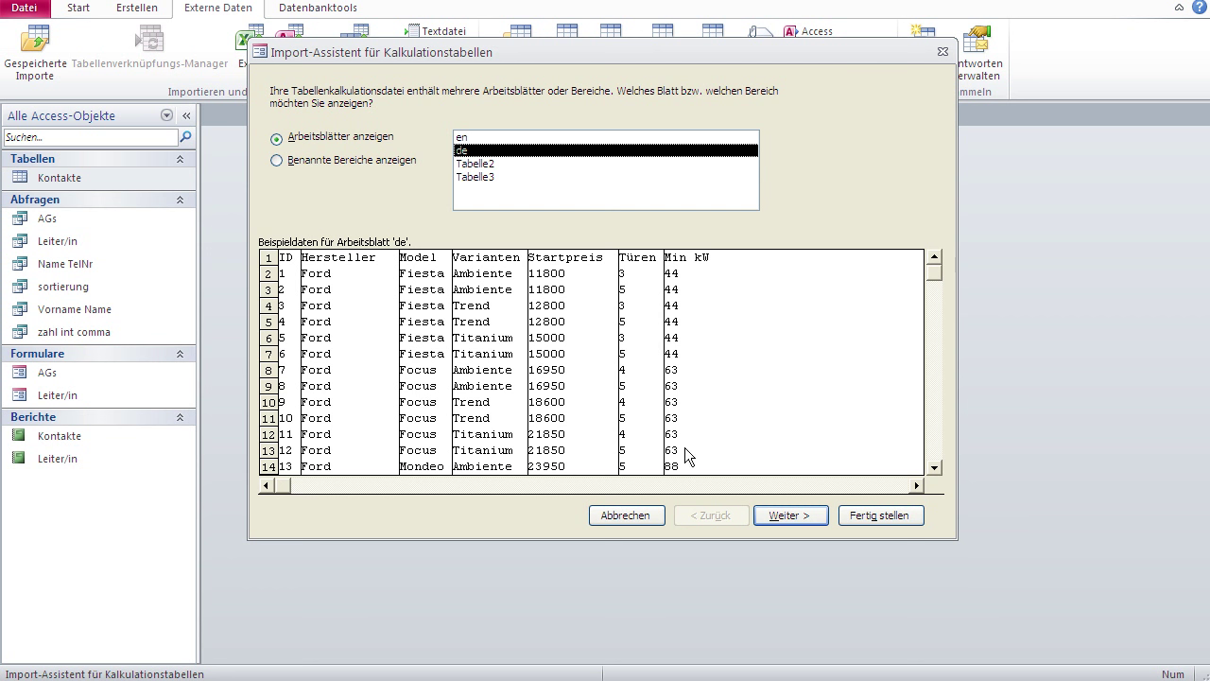
{"action": "left_click", "coordinate": [803, 513]}
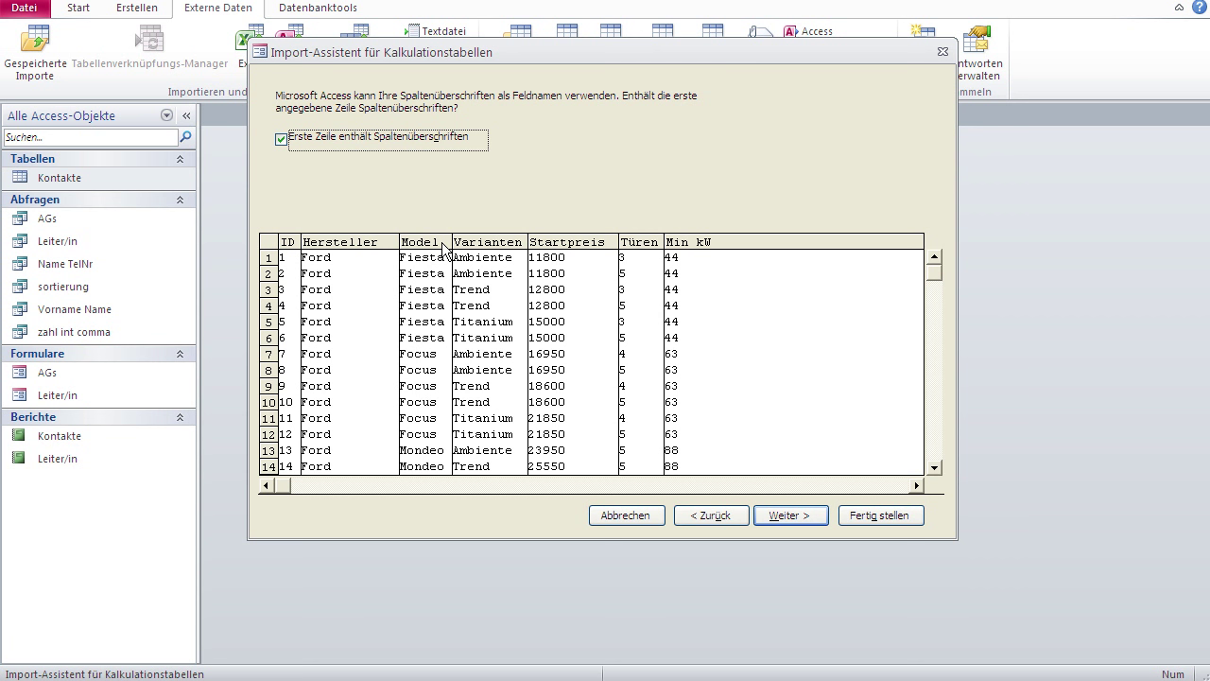
{"action": "left_click", "coordinate": [790, 516]}
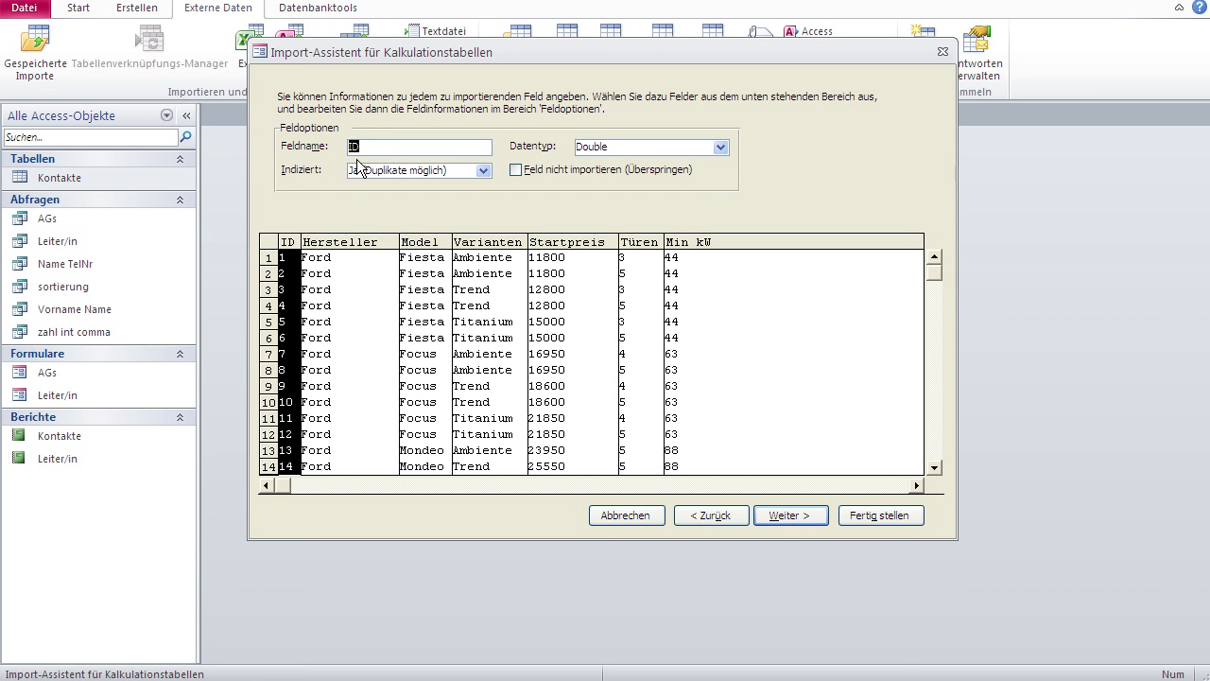
Exclude the ID field from the import and review the Hersteller, Model and Varianten settings
{"action": "left_click", "coordinate": [515, 172]}
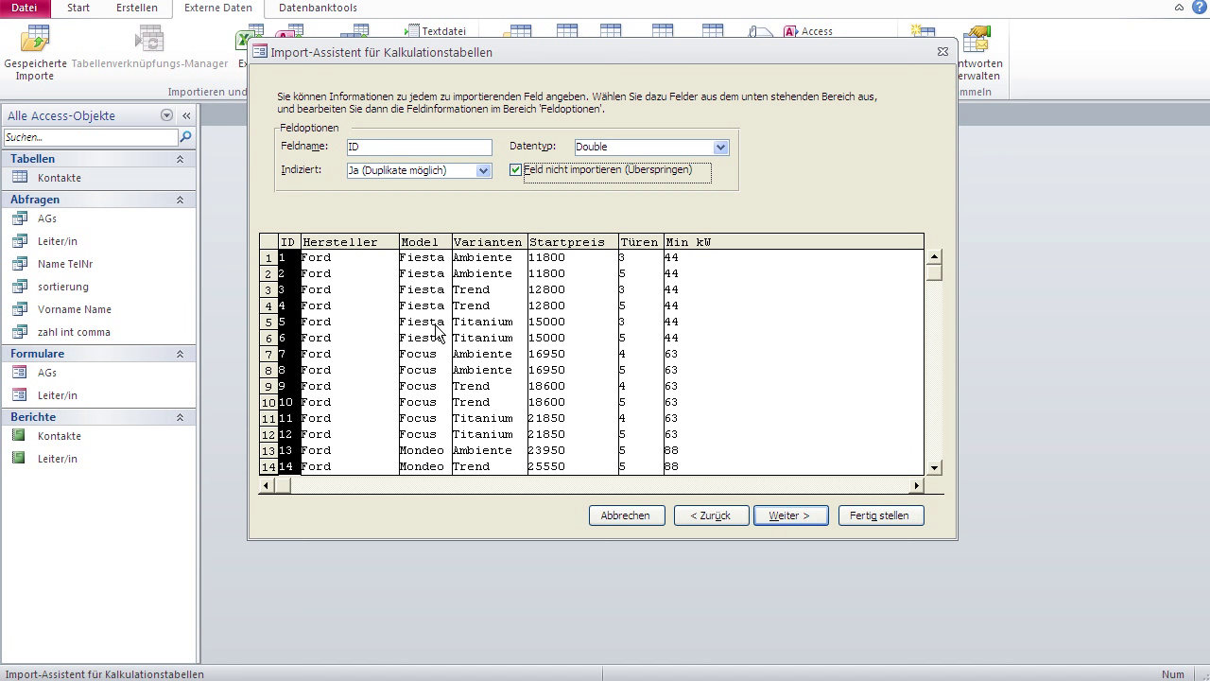
{"action": "left_click", "coordinate": [359, 330]}
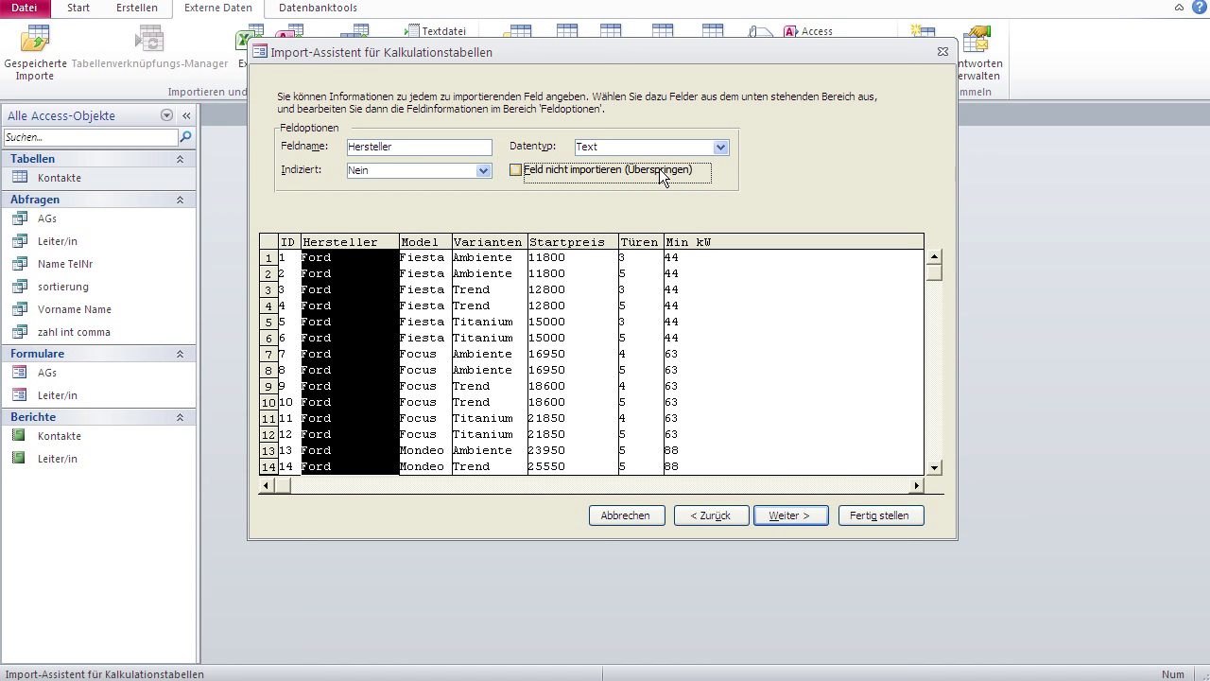
{"action": "left_click", "coordinate": [426, 348]}
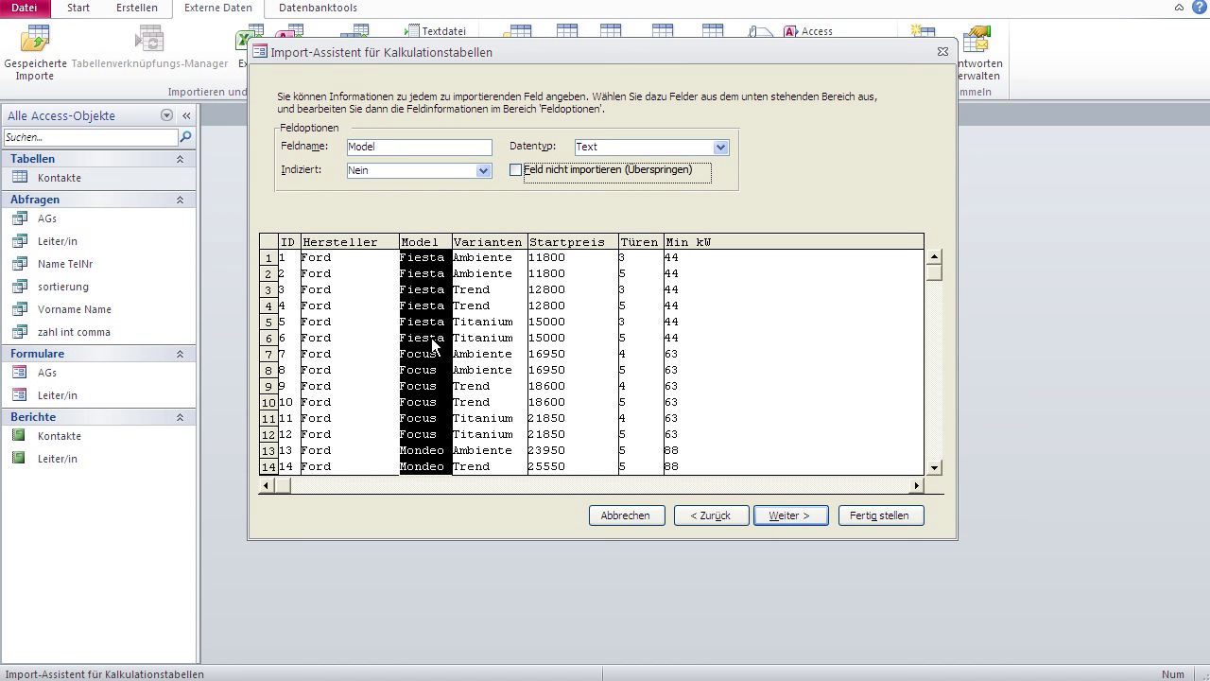
{"action": "left_click", "coordinate": [487, 362]}
Set Startpreis to Single, Türen to Byte and Min kW to Integer, then continue
{"action": "left_click", "coordinate": [557, 348]}
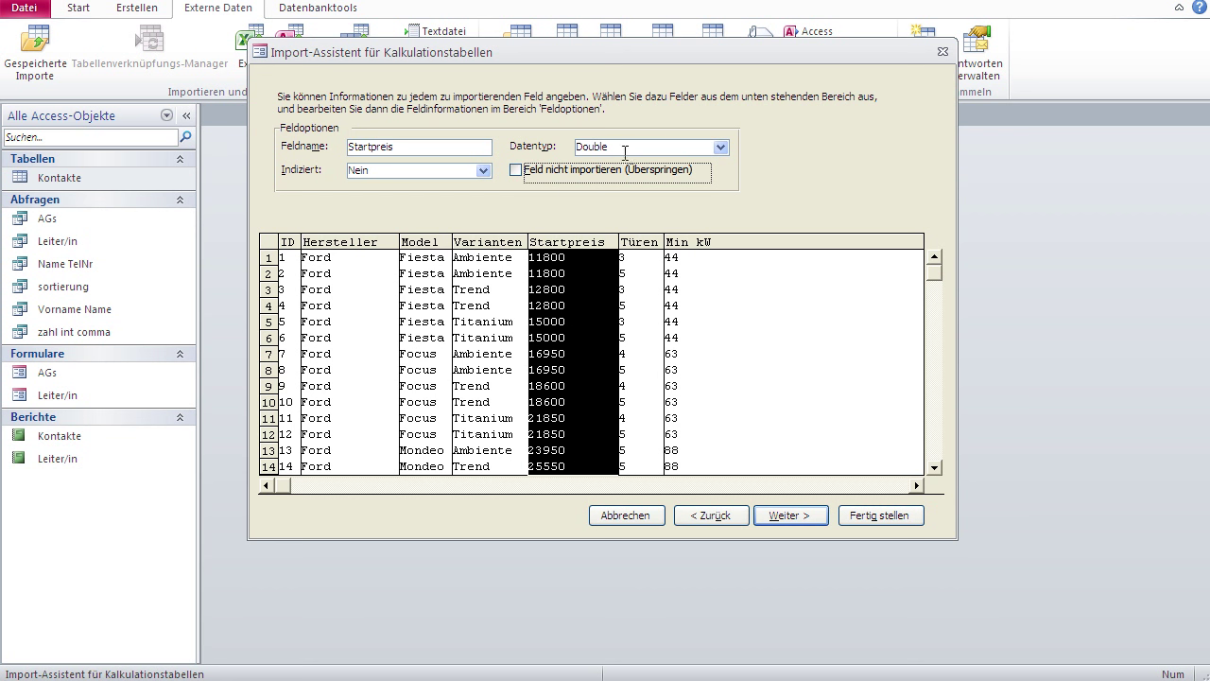
{"action": "left_click", "coordinate": [721, 148]}
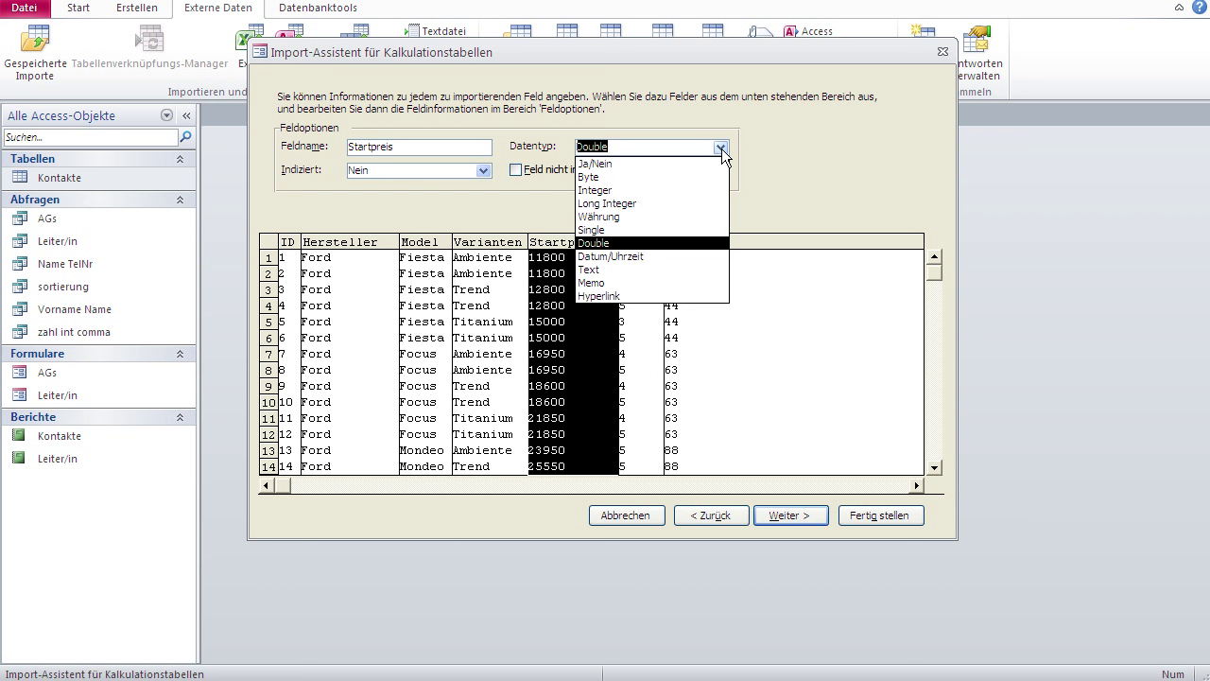
{"action": "left_click", "coordinate": [631, 229]}
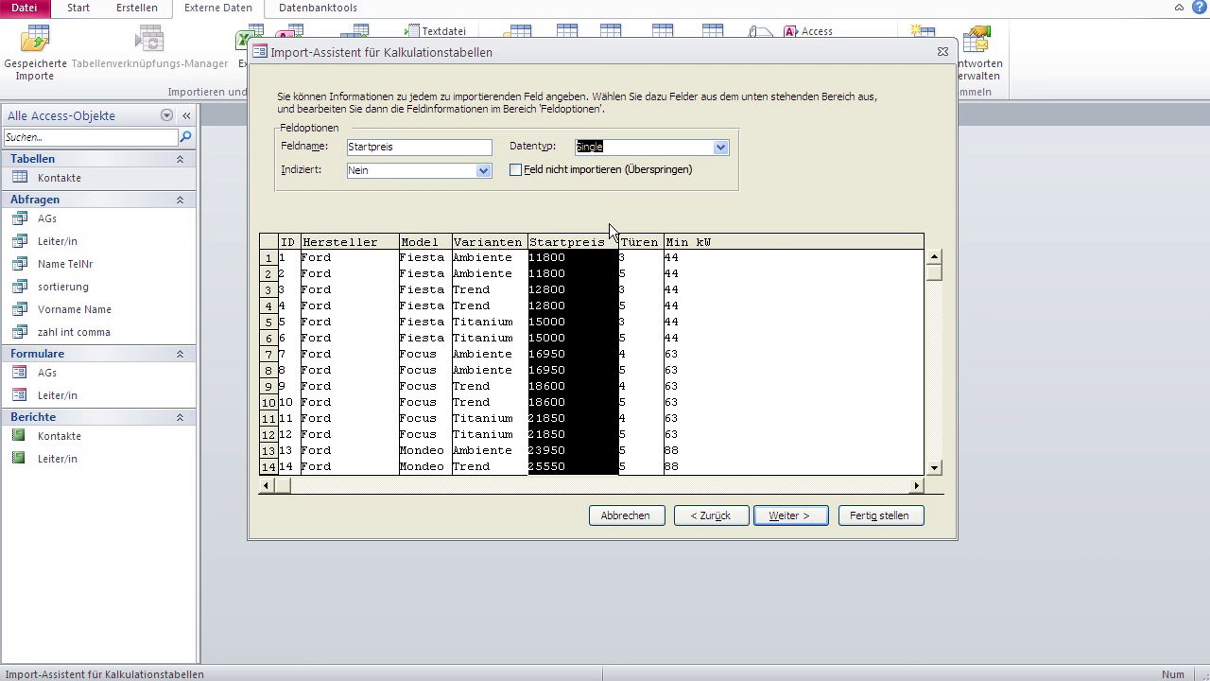
{"action": "left_click", "coordinate": [636, 269]}
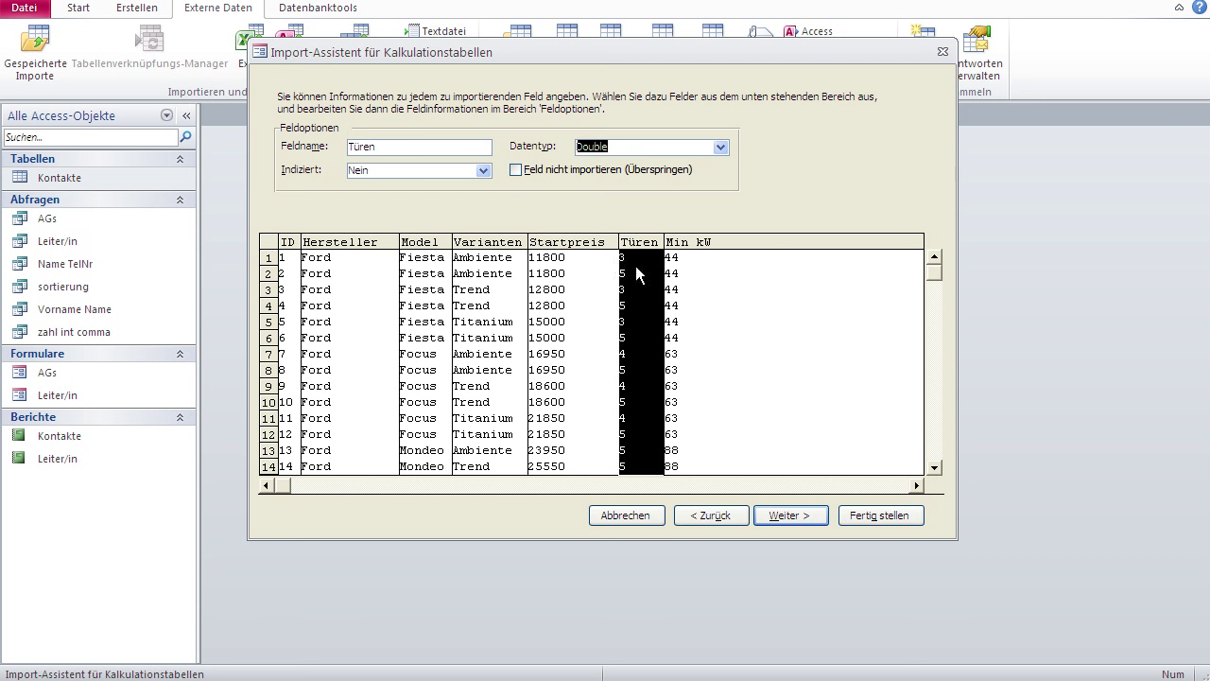
{"action": "left_click", "coordinate": [721, 147]}
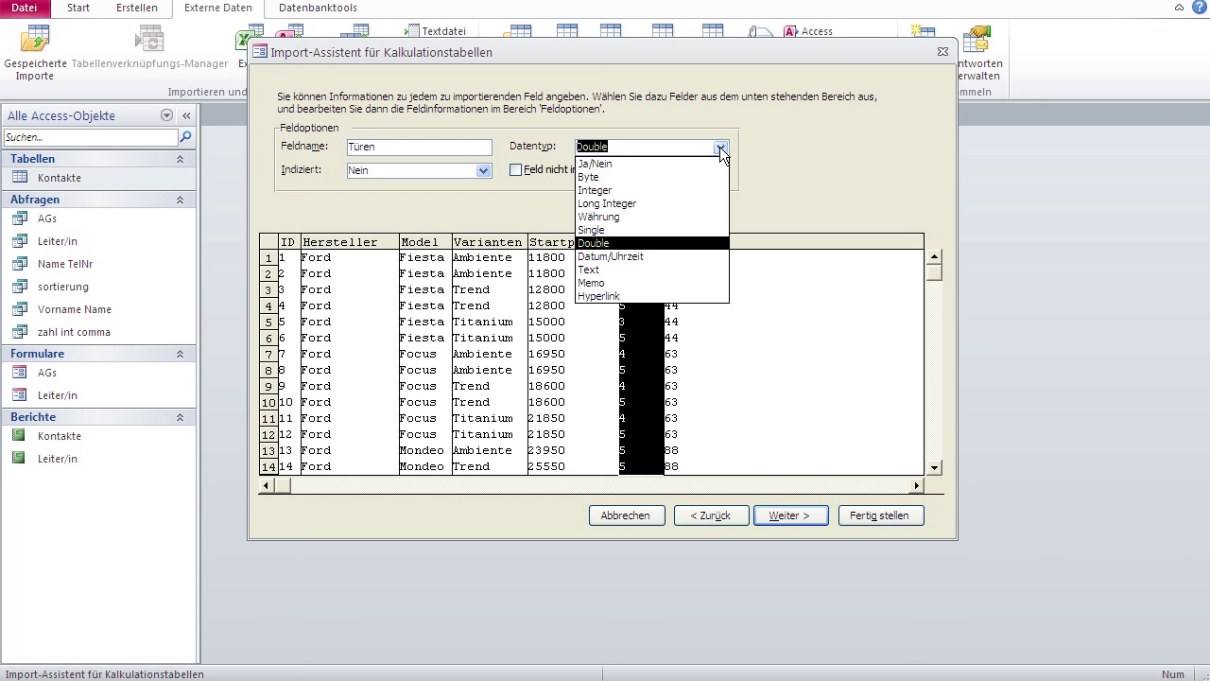
{"action": "left_click", "coordinate": [688, 182]}
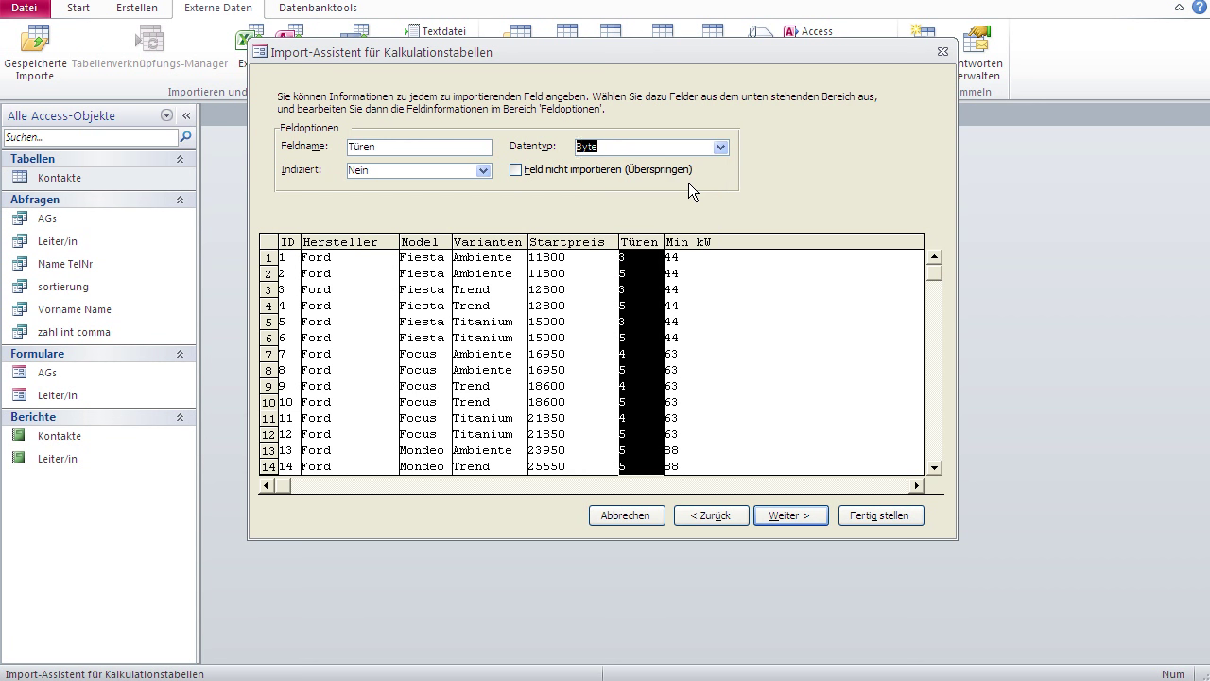
{"action": "left_click", "coordinate": [707, 248]}
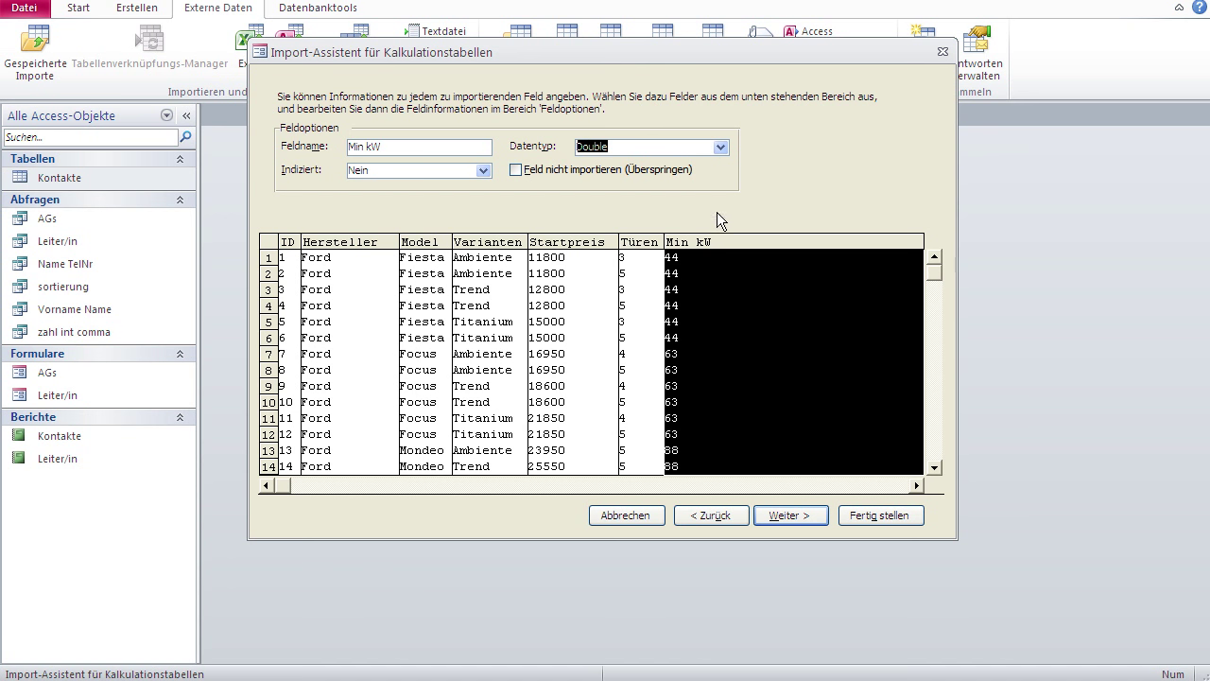
{"action": "left_click", "coordinate": [719, 149]}
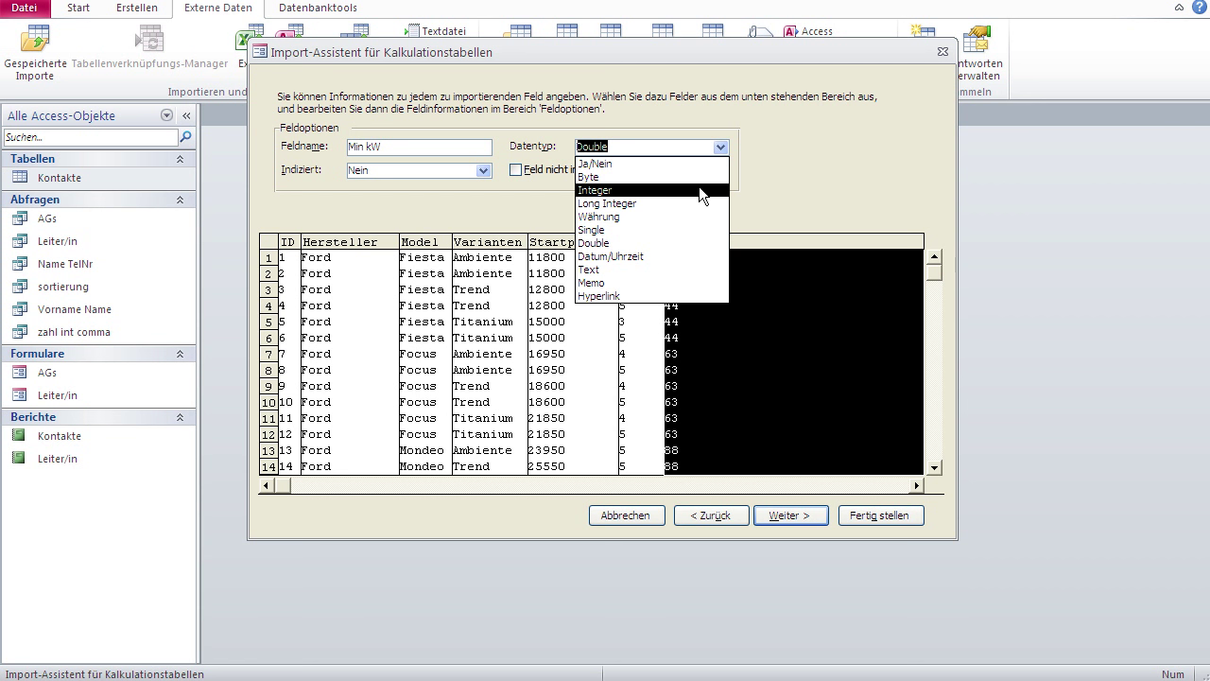
{"action": "left_click", "coordinate": [699, 188]}
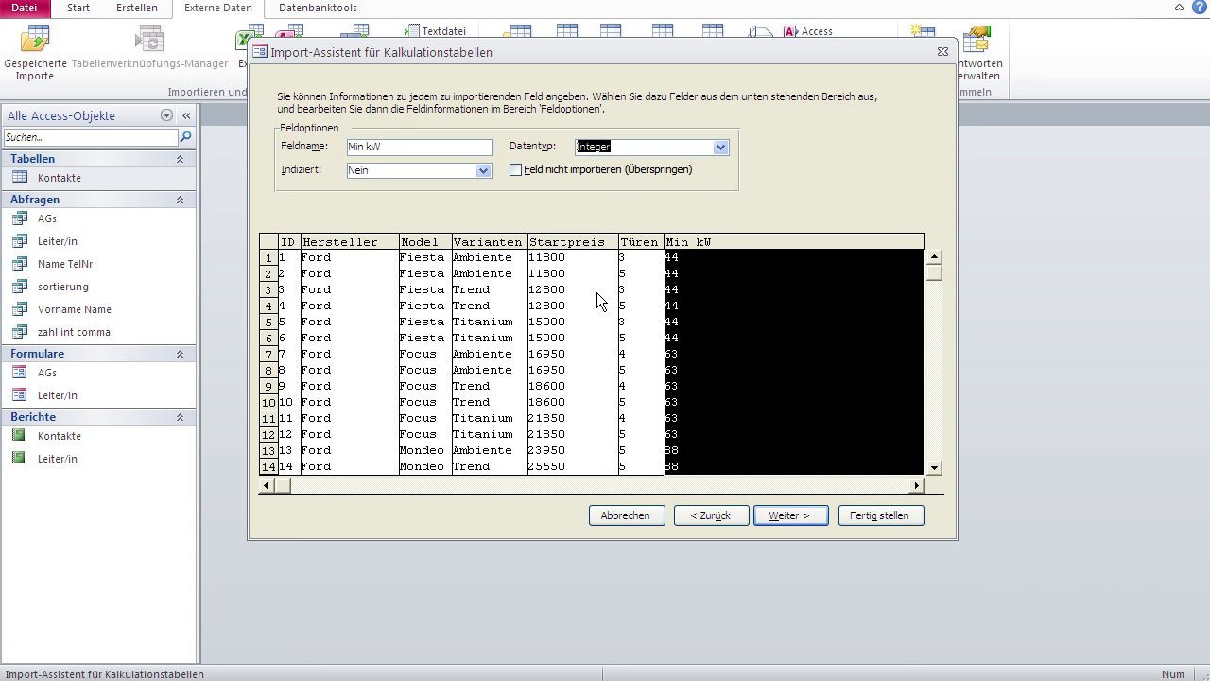
{"action": "left_click", "coordinate": [799, 517]}
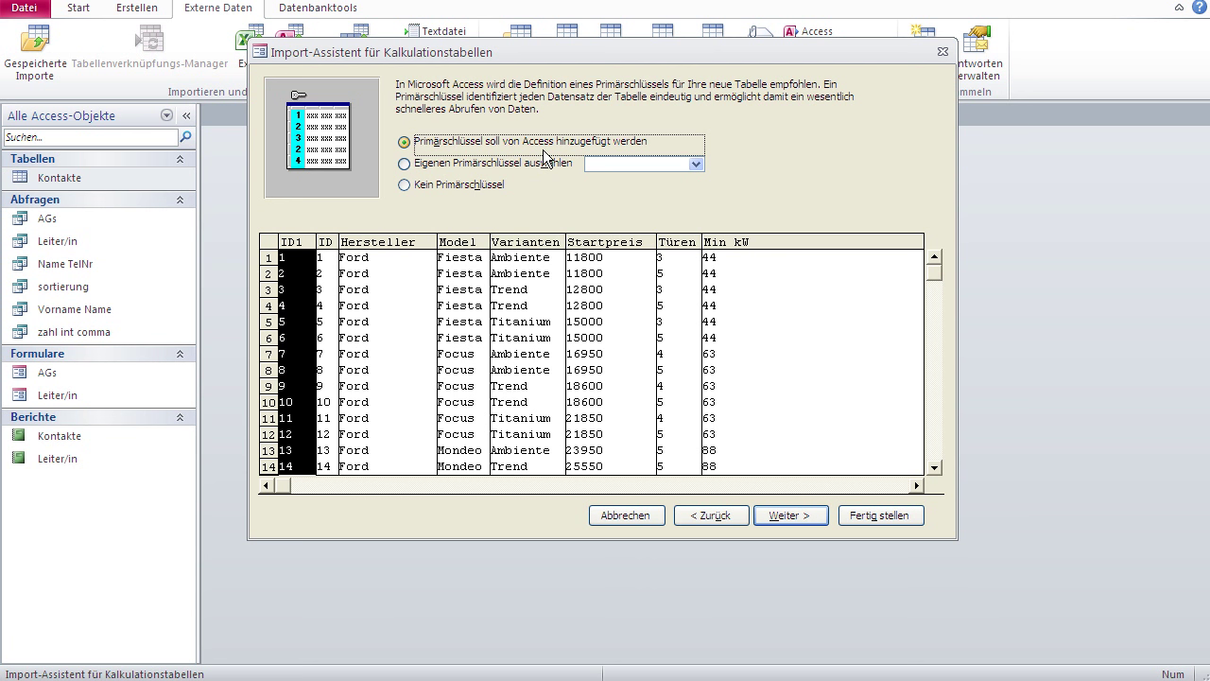
Import without a primary key into a new table named 'Autos' and close the summary
{"action": "left_click", "coordinate": [476, 186]}
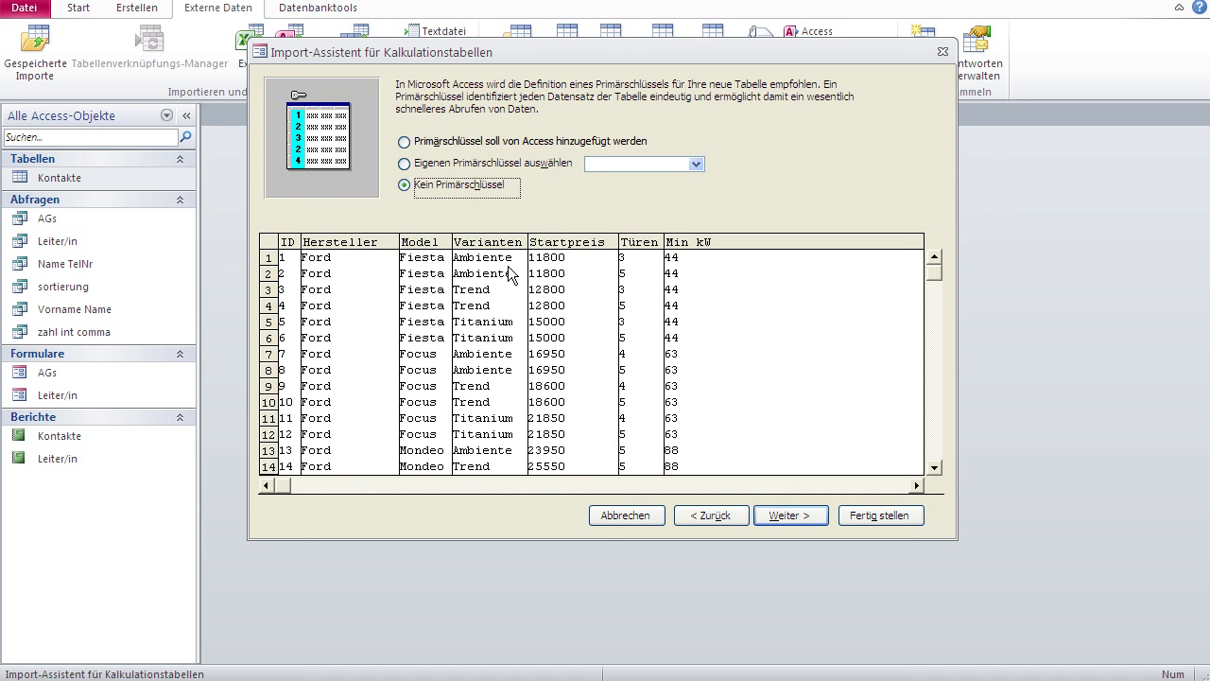
{"action": "left_click", "coordinate": [800, 522]}
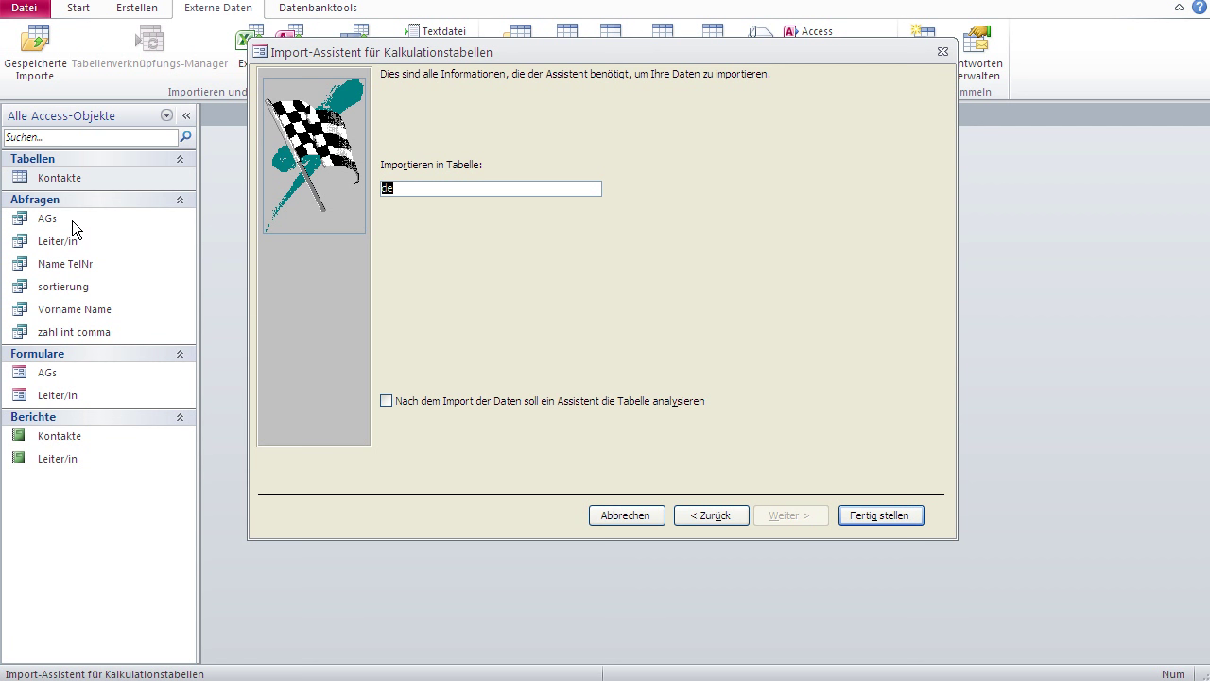
{"action": "type", "text": "Autos"}
{"action": "left_click", "coordinate": [870, 516]}
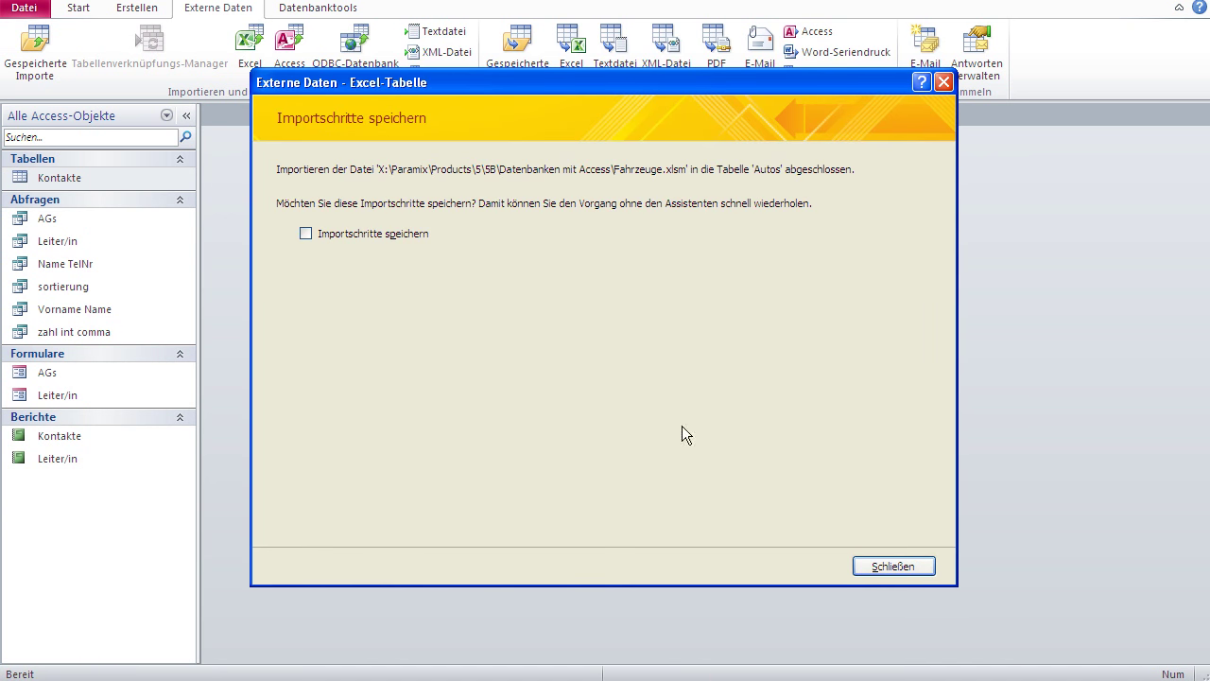
{"action": "left_click", "coordinate": [894, 565]}
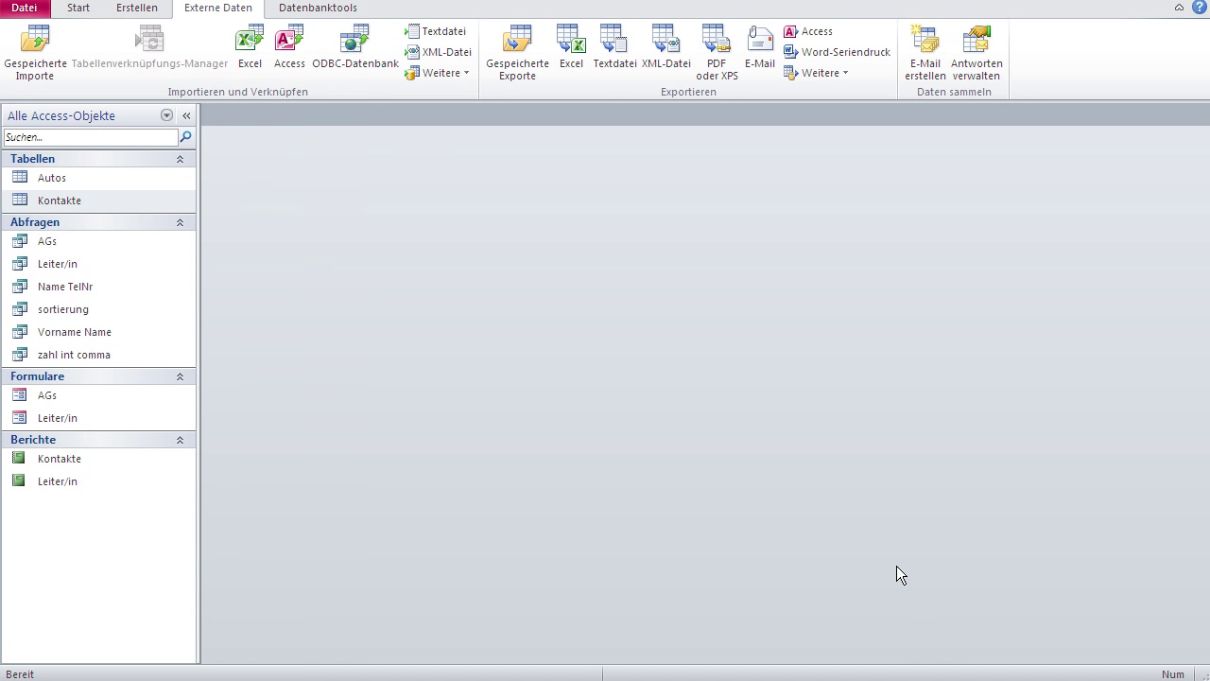
Open the Autos table in design view and review its fields' data types and sizes
{"action": "double_click", "coordinate": [49, 178]}
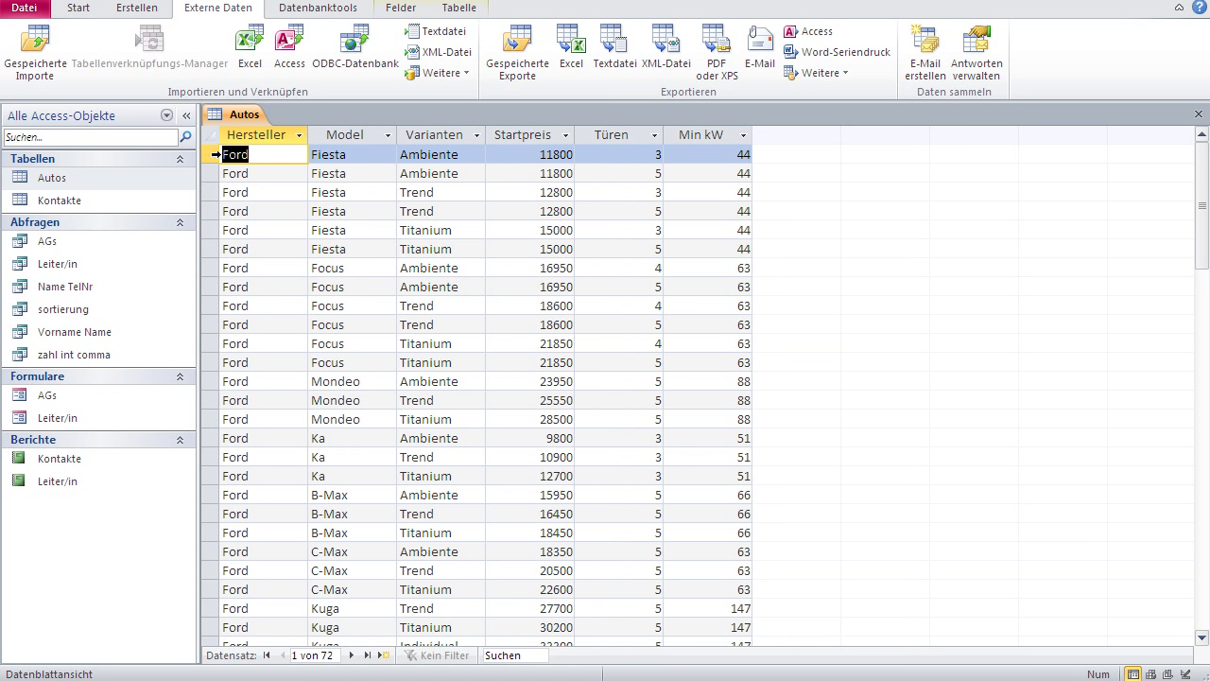
{"action": "left_click", "coordinate": [82, 10]}
{"action": "left_click", "coordinate": [24, 43]}
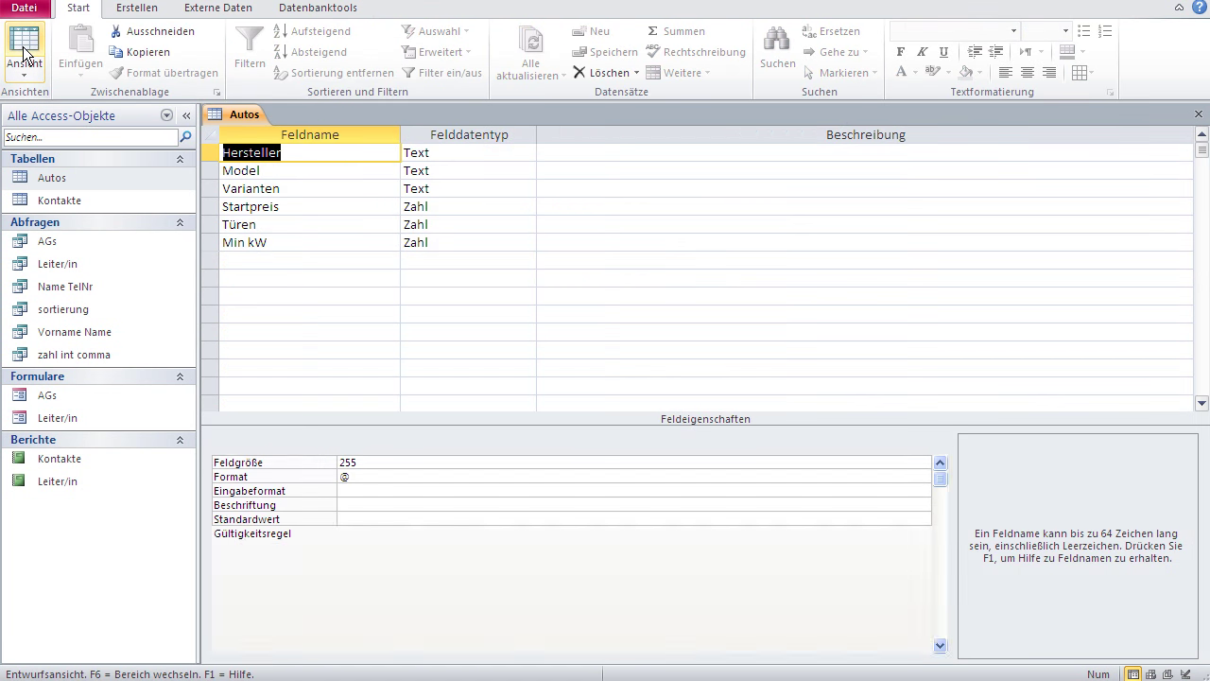
{"action": "left_click", "coordinate": [456, 170]}
{"action": "left_click", "coordinate": [453, 188]}
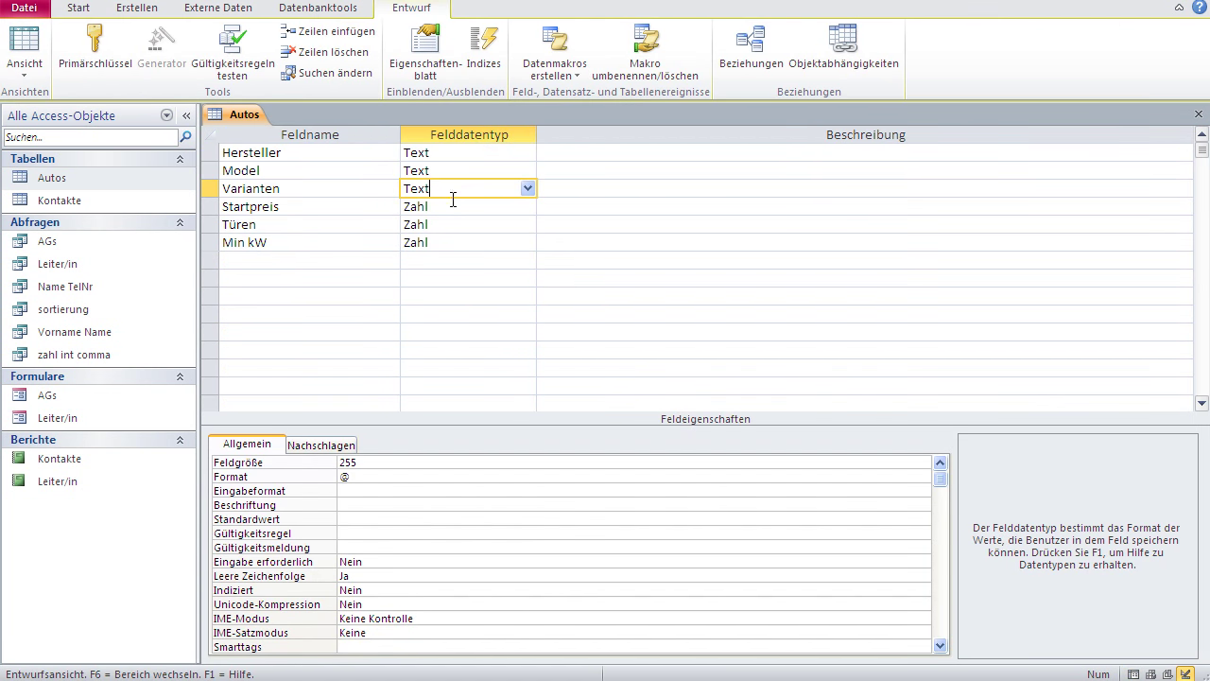
{"action": "left_click", "coordinate": [451, 206]}
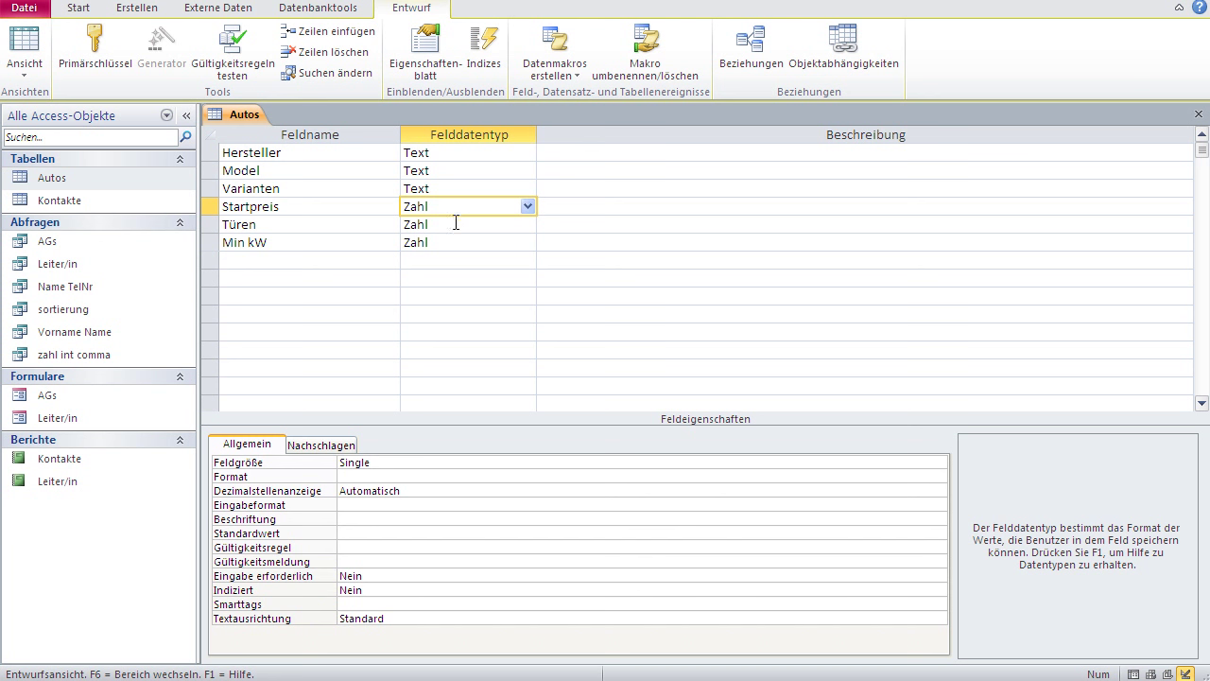
{"action": "left_click", "coordinate": [451, 229]}
{"action": "left_click", "coordinate": [448, 243]}
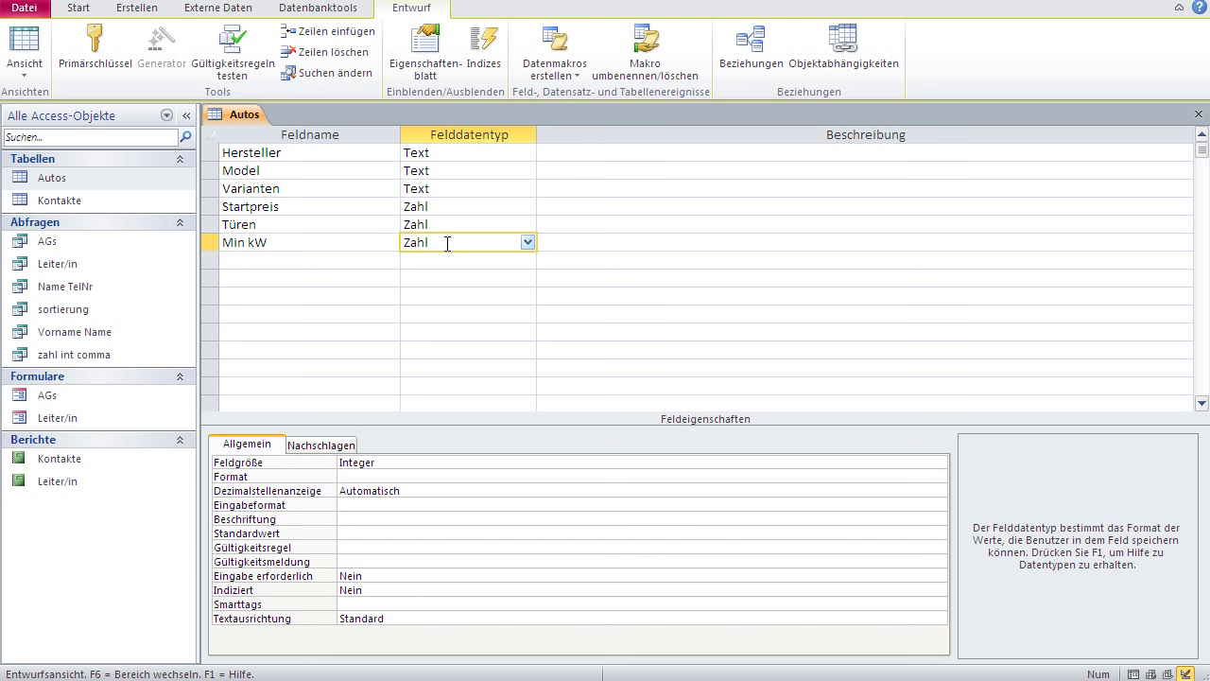
Give Startpreis the Format #,##0" €" and return to datasheet view, saving the design
{"action": "left_click", "coordinate": [393, 467]}
{"action": "left_click", "coordinate": [393, 477]}
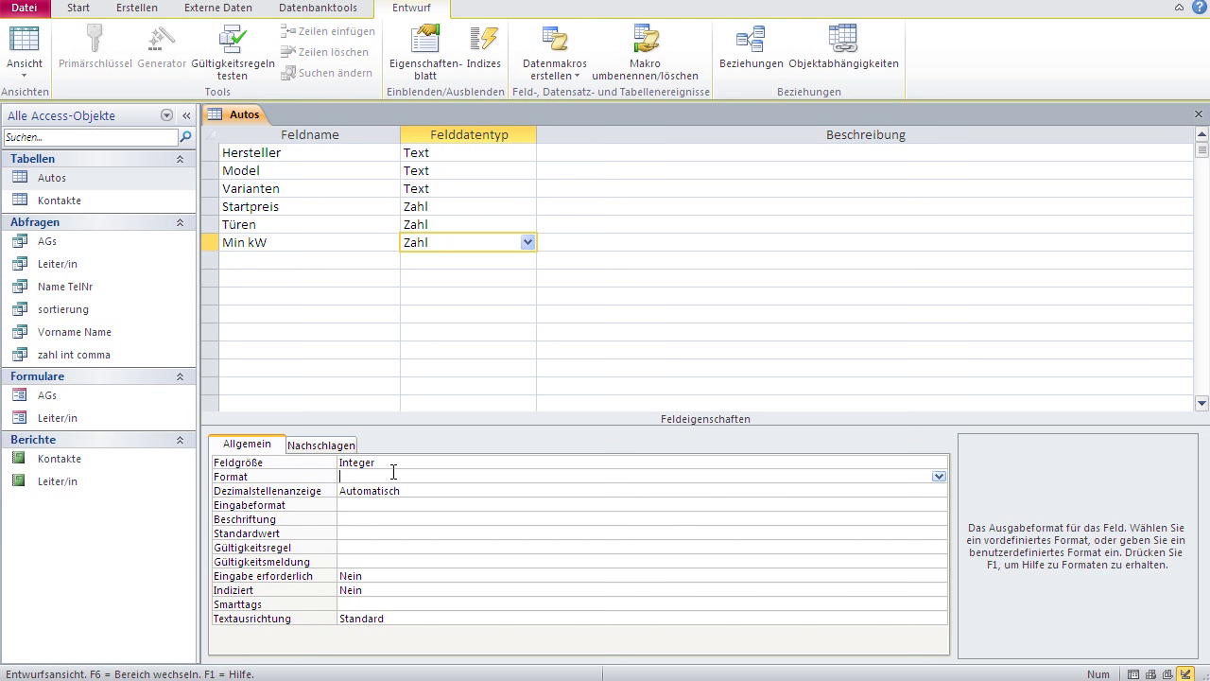
{"action": "left_click", "coordinate": [445, 204]}
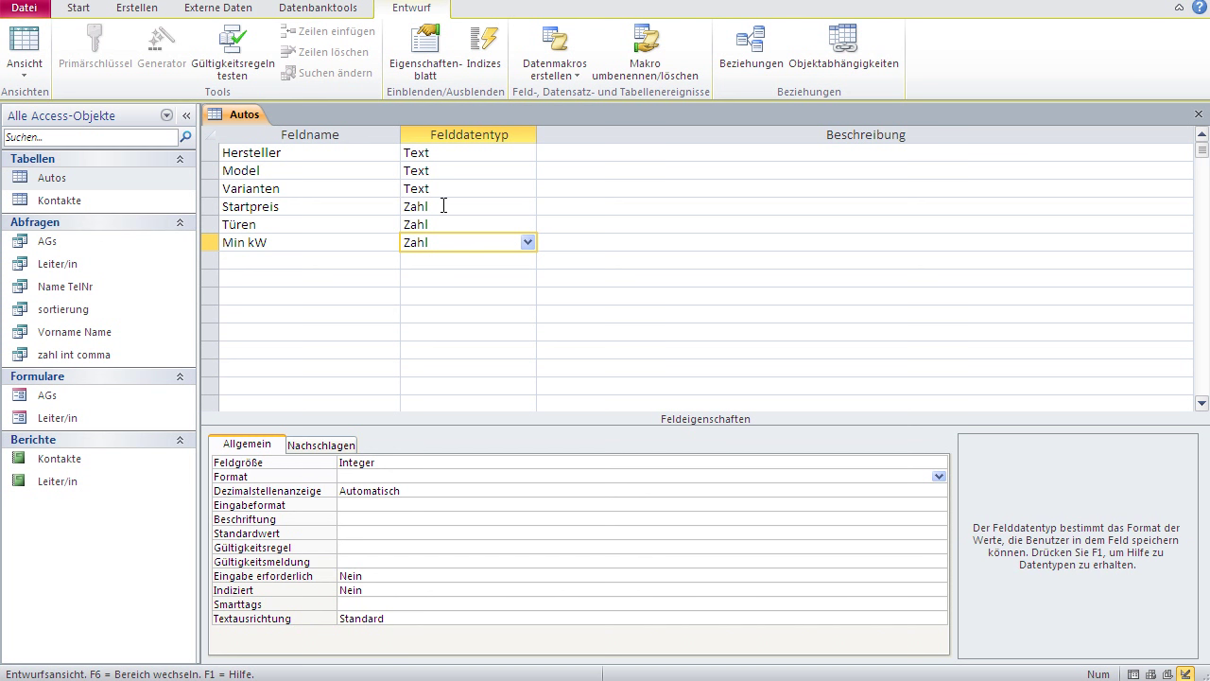
{"action": "left_click", "coordinate": [425, 475]}
{"action": "type", "text": "#"}
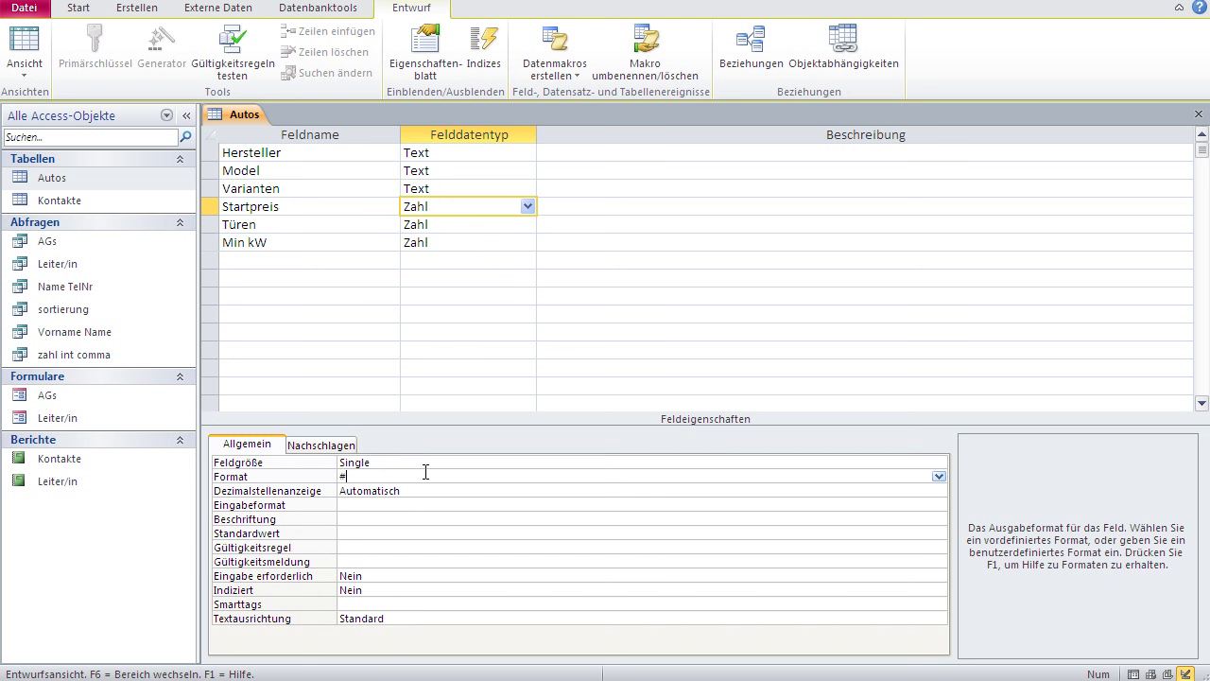
{"action": "type", "text": ","}
{"action": "type", "text": "##"}
{"action": "type", "text": "0\" "}
{"action": "type", "text": "€"}
{"action": "type", "text": "\""}
{"action": "left_click", "coordinate": [21, 43]}
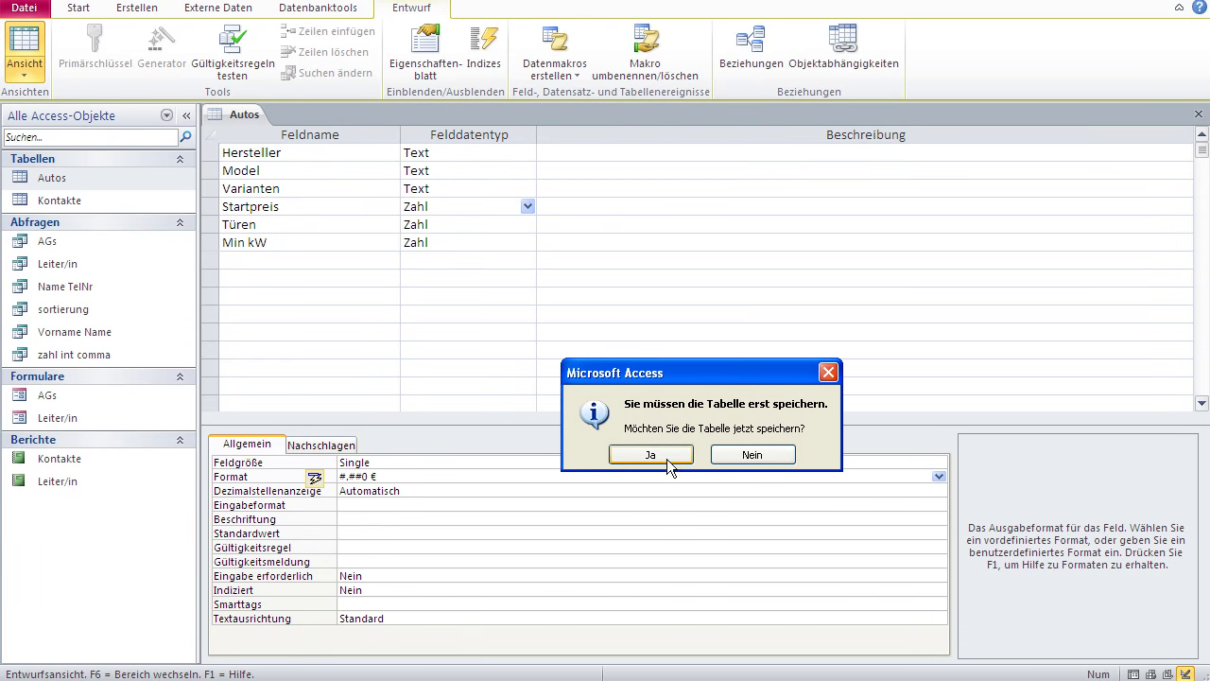
{"action": "left_click", "coordinate": [652, 455]}
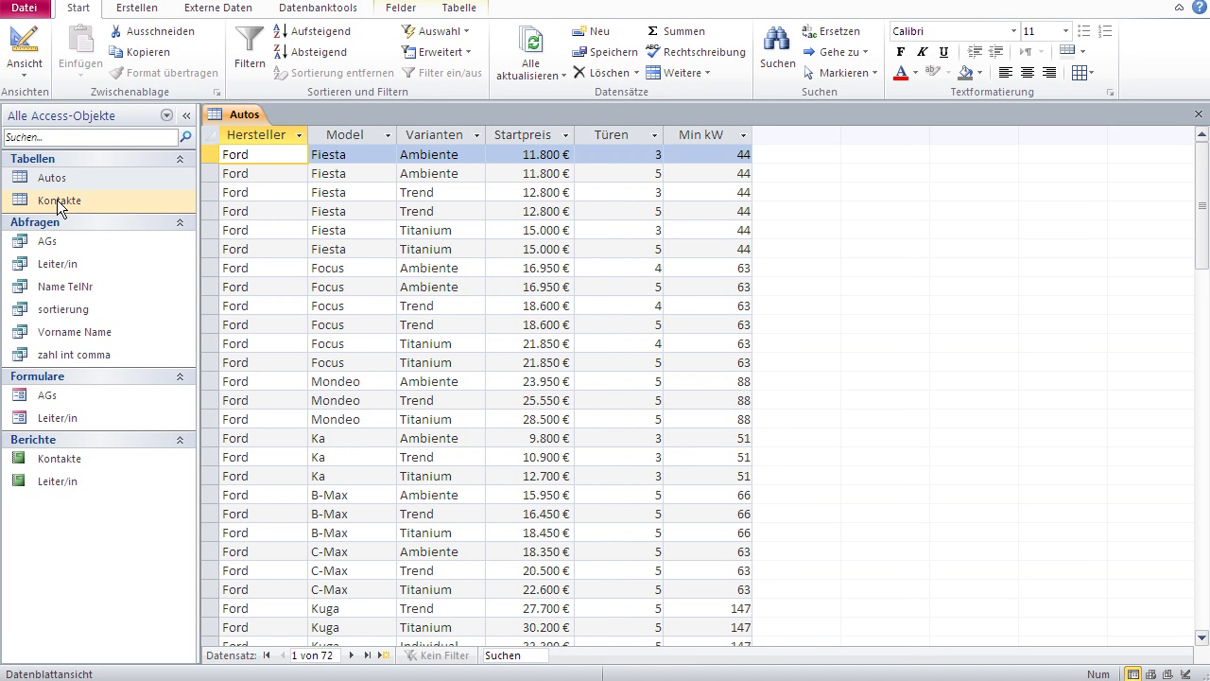
Open the Kontakte table from the navigation pane
{"action": "double_click", "coordinate": [57, 200]}
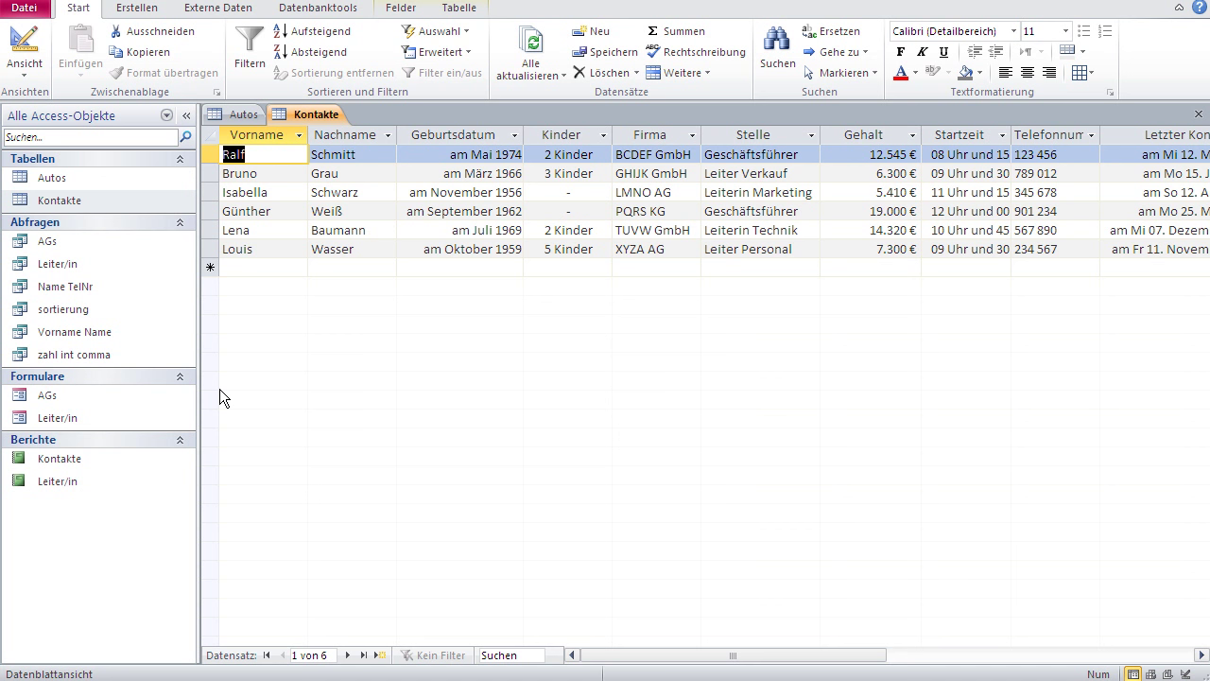
Close the Kontakte and Autos table tabs via their right-click menus
{"action": "left_click", "coordinate": [260, 267]}
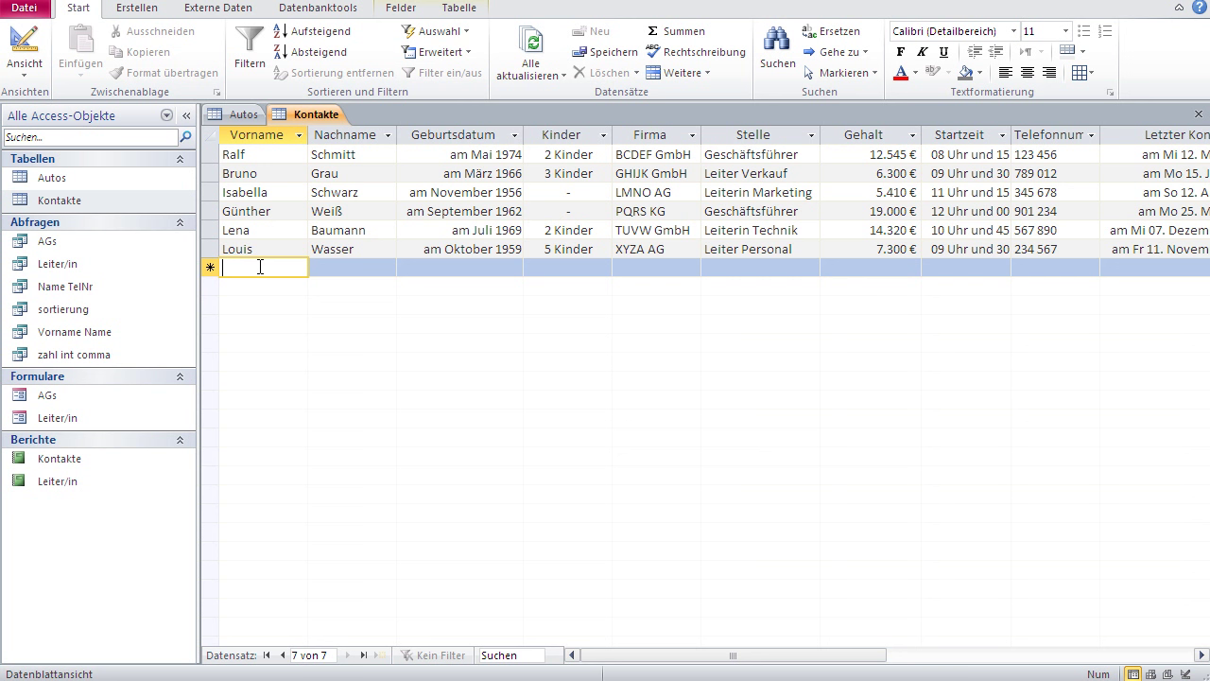
{"action": "right_click", "coordinate": [304, 114]}
{"action": "left_click", "coordinate": [352, 147]}
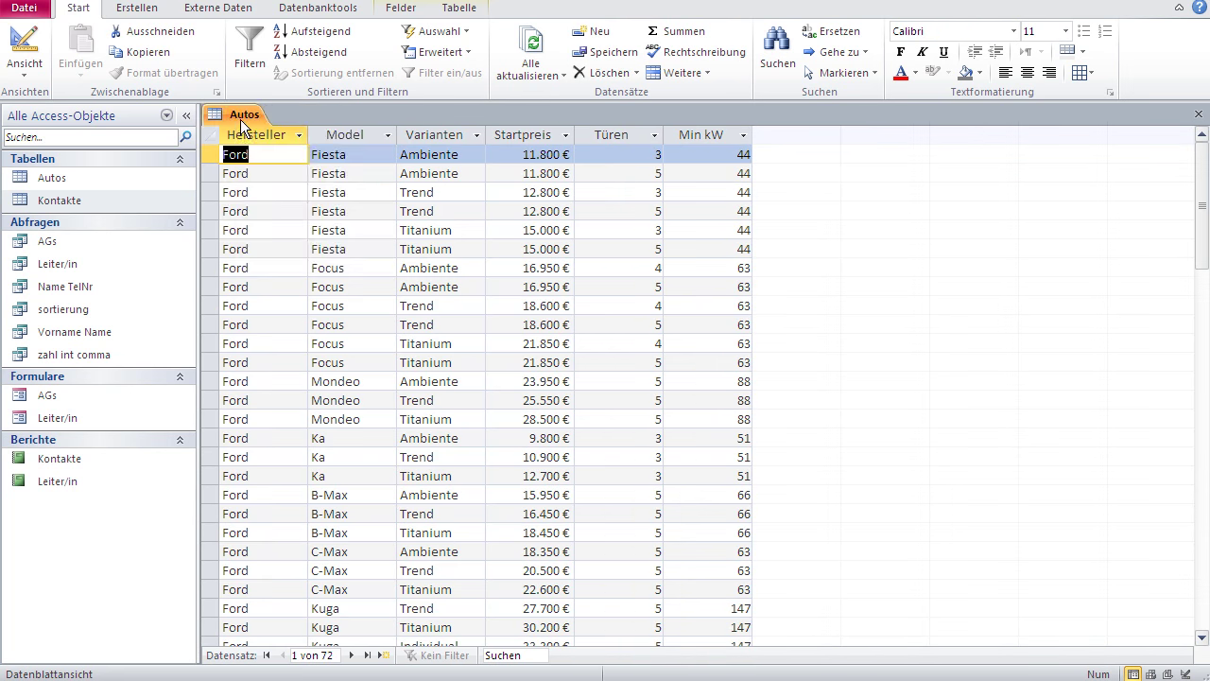
{"action": "right_click", "coordinate": [244, 116]}
{"action": "left_click", "coordinate": [287, 156]}
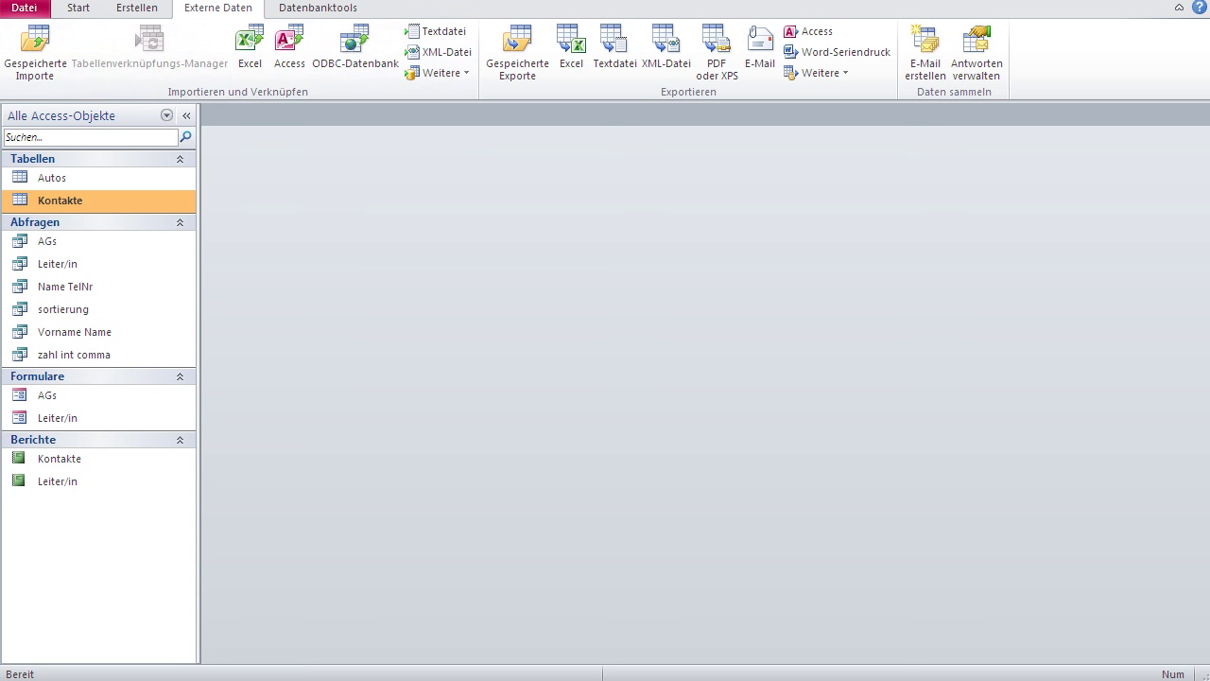
Import Kontakte.xlsx from Excel, appending a copy of its records to the Kontakte table
{"action": "left_click", "coordinate": [302, 98]}
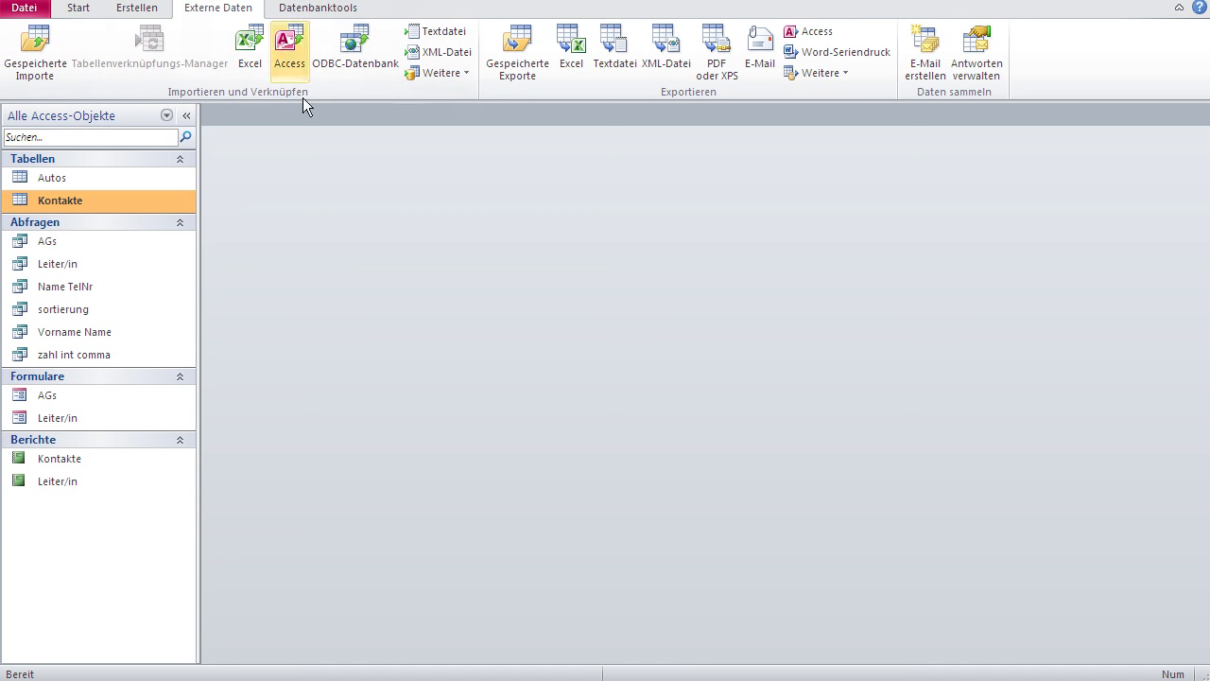
{"action": "left_click", "coordinate": [251, 47]}
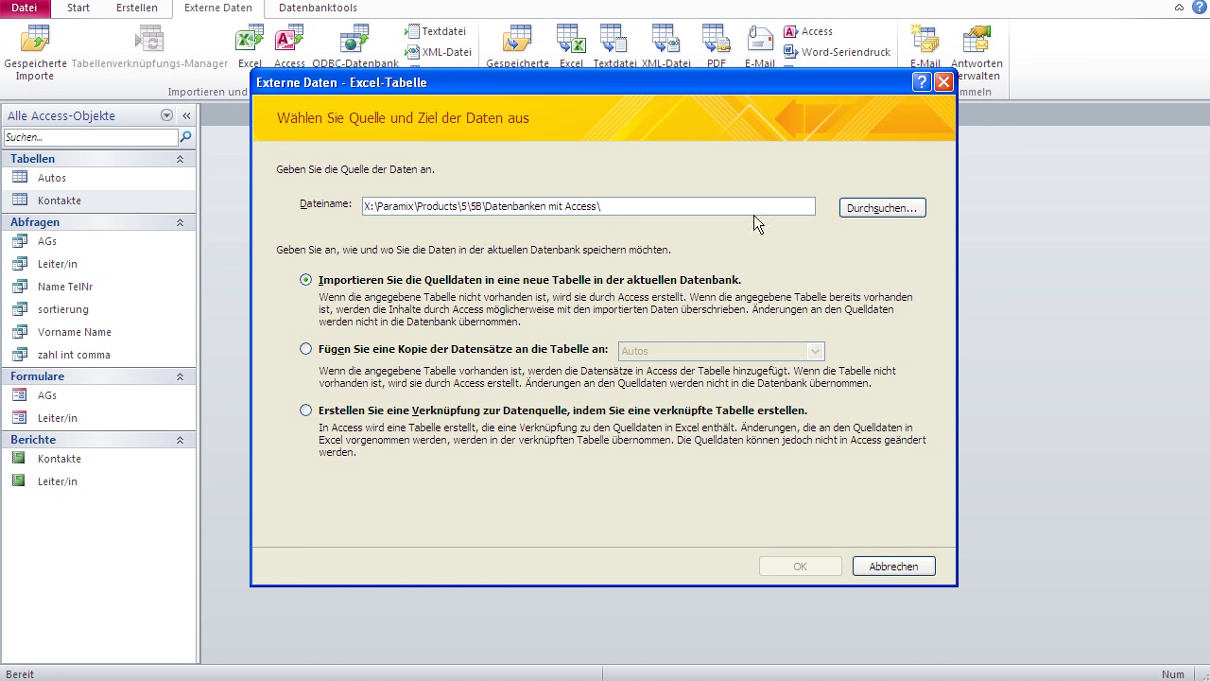
{"action": "left_click", "coordinate": [871, 210]}
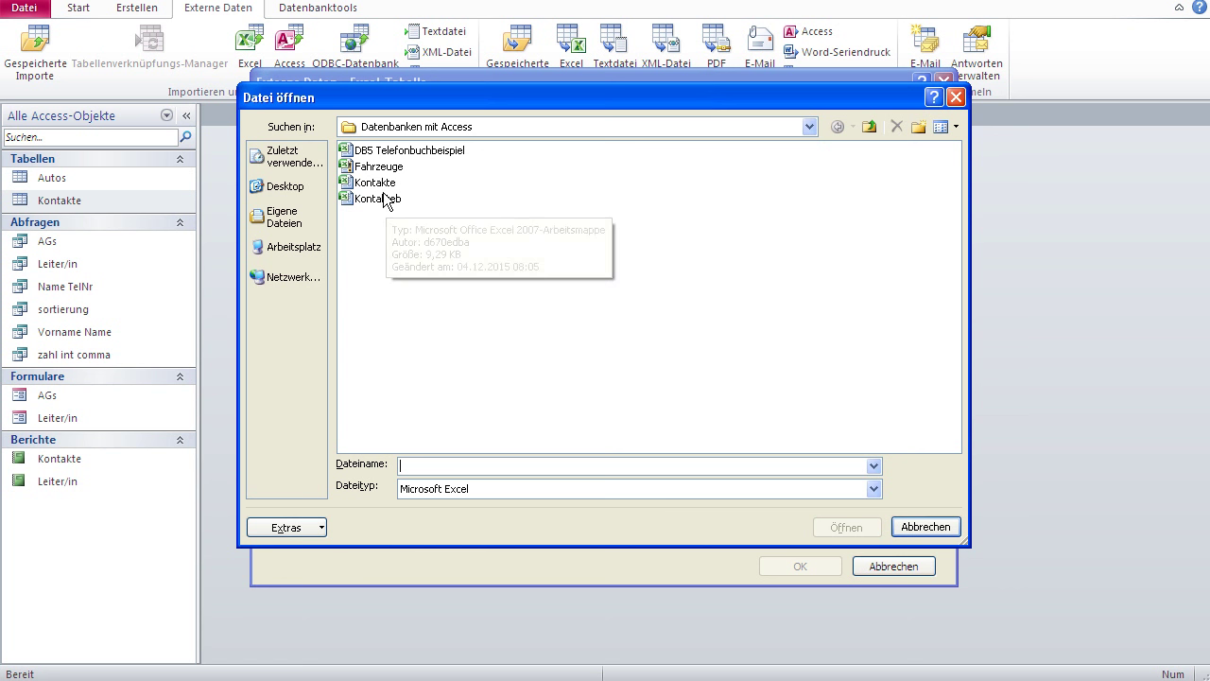
{"action": "left_click", "coordinate": [375, 184]}
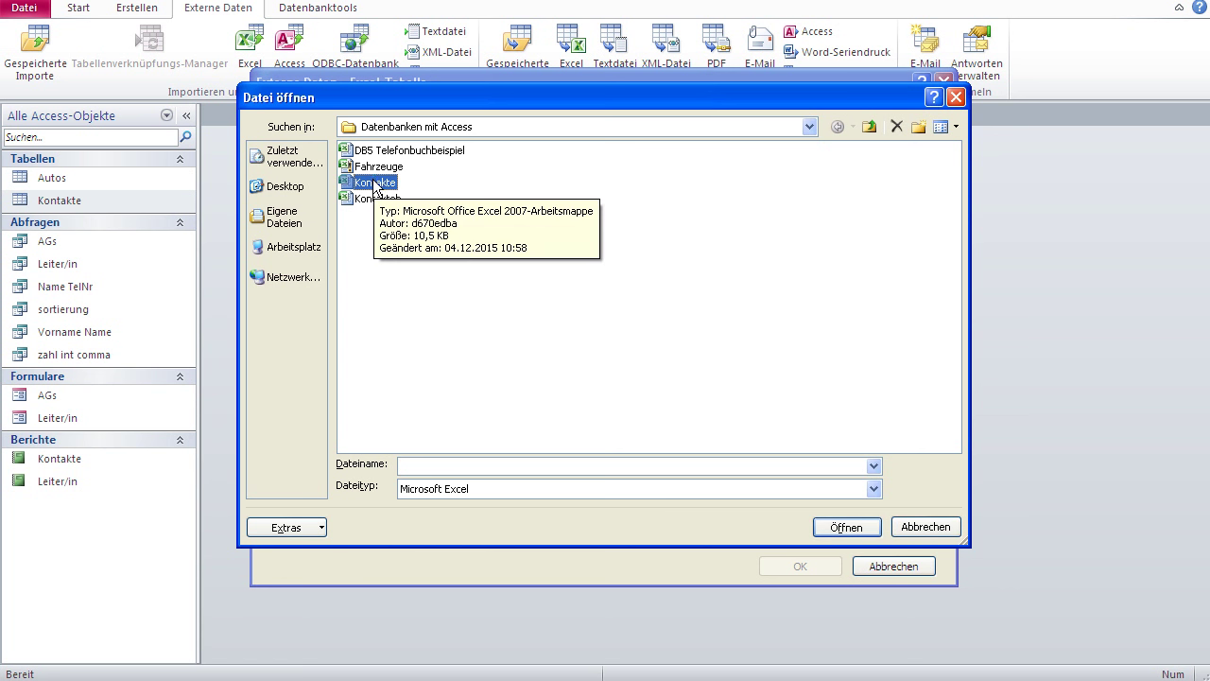
{"action": "left_click", "coordinate": [855, 527]}
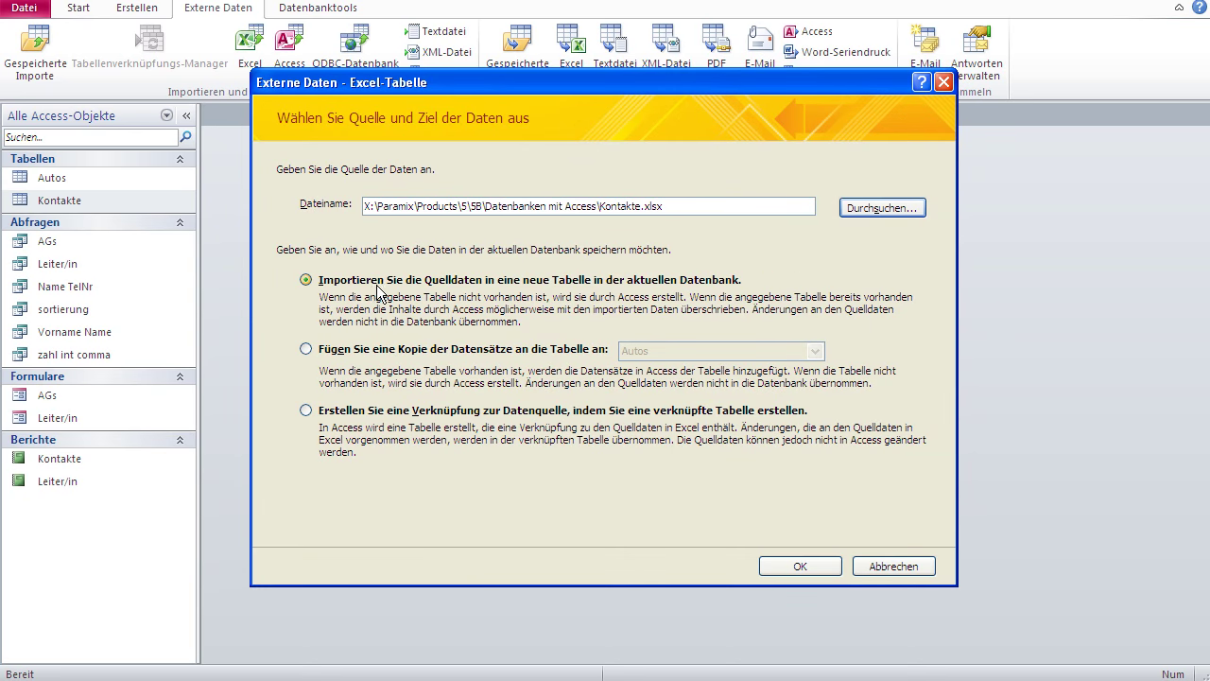
{"action": "left_click", "coordinate": [377, 355]}
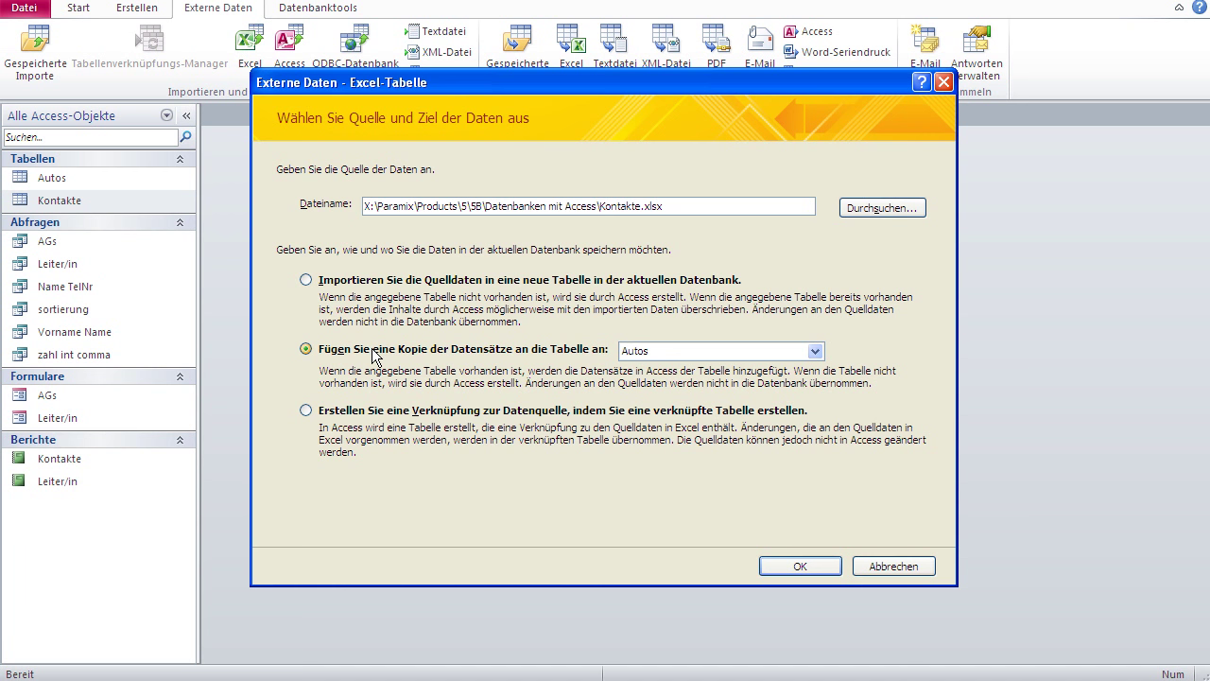
{"action": "left_click", "coordinate": [638, 355]}
{"action": "left_click", "coordinate": [638, 380]}
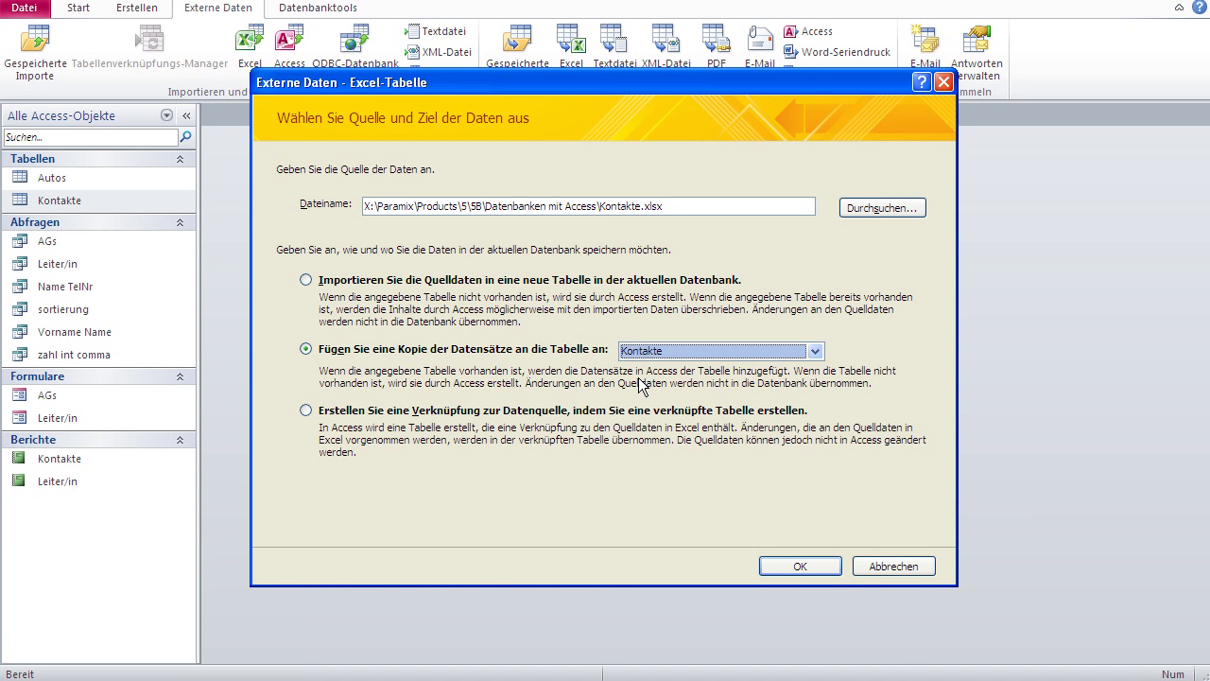
{"action": "left_click", "coordinate": [798, 567]}
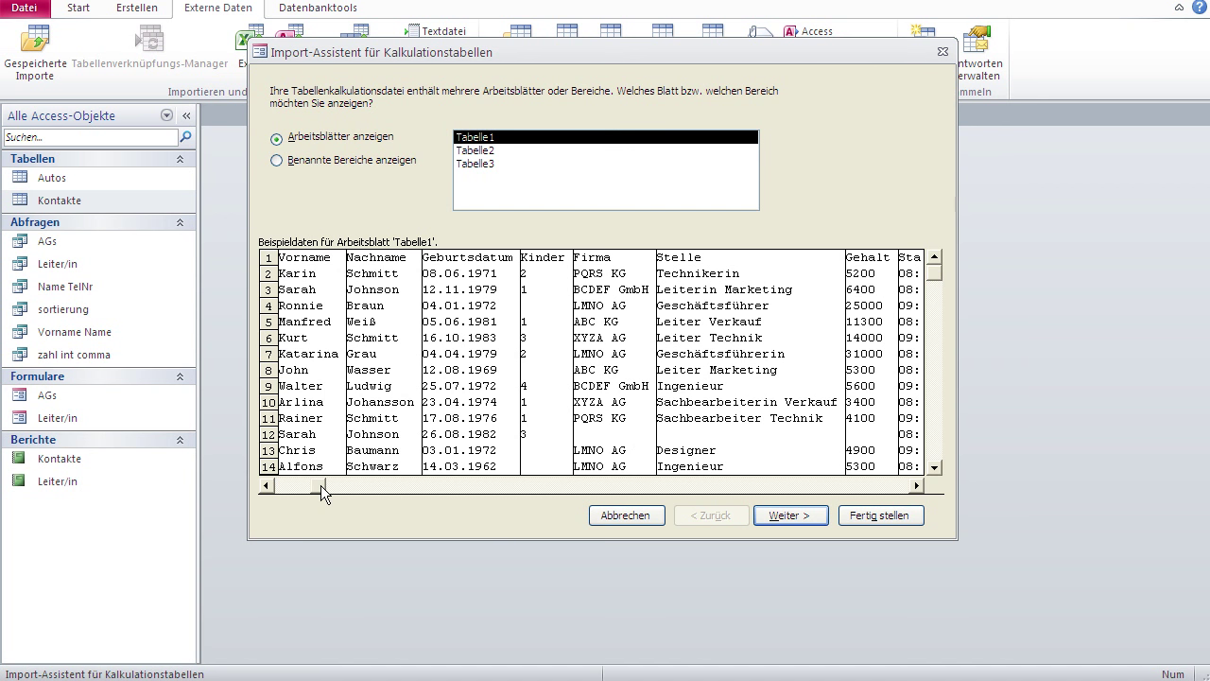
Scroll through Tabelle1's sample contact data, then move to the column-headings step
{"action": "left_click_drag", "start_coordinate": [286, 485], "coordinate": [806, 486]}
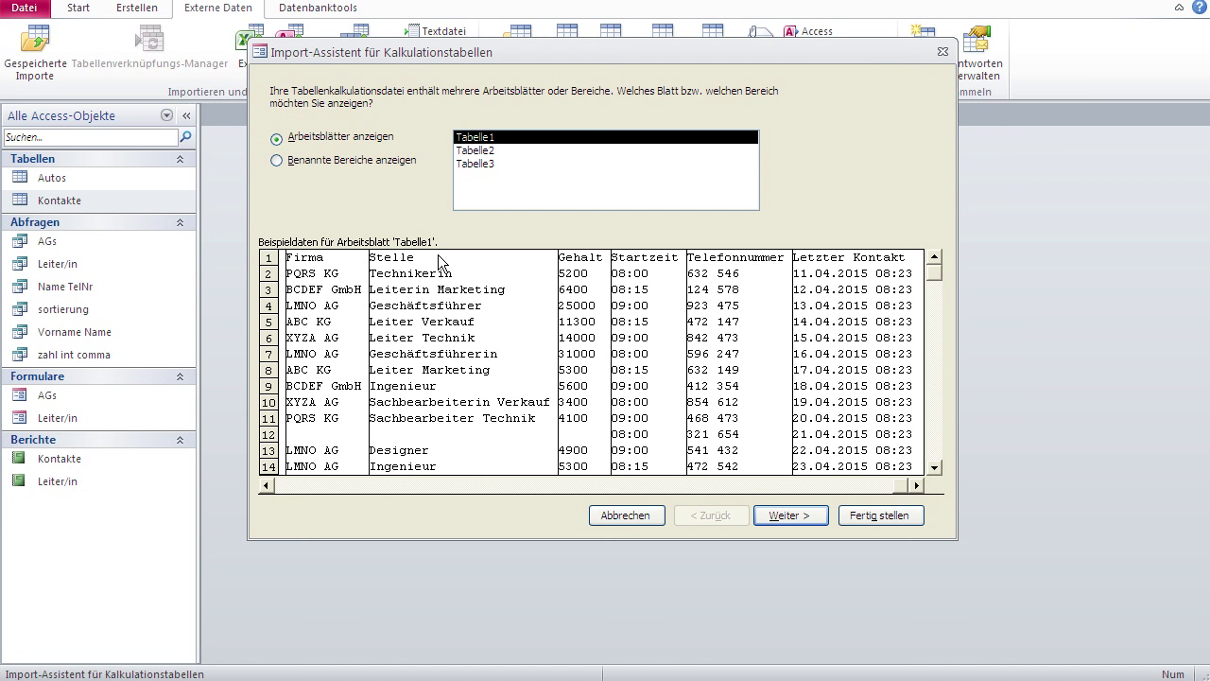
{"action": "left_click", "coordinate": [810, 518]}
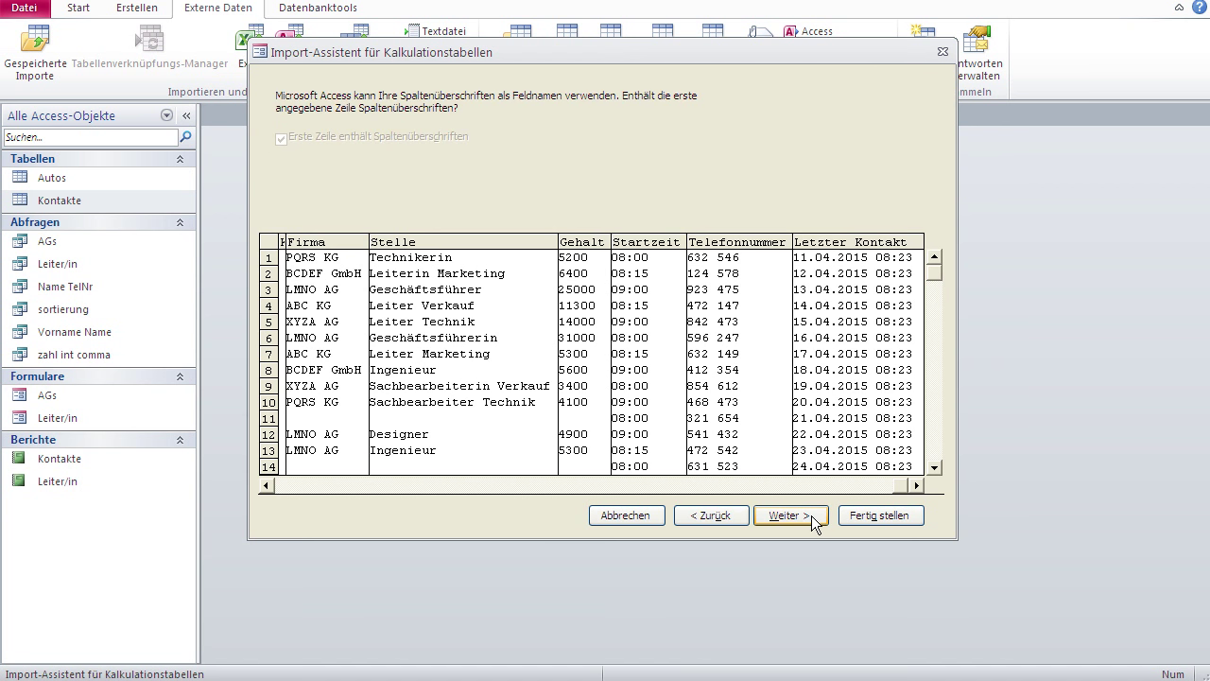
Finish the append into Kontakte, dismiss the index-out-of-range error and close the wizard
{"action": "left_click", "coordinate": [808, 516]}
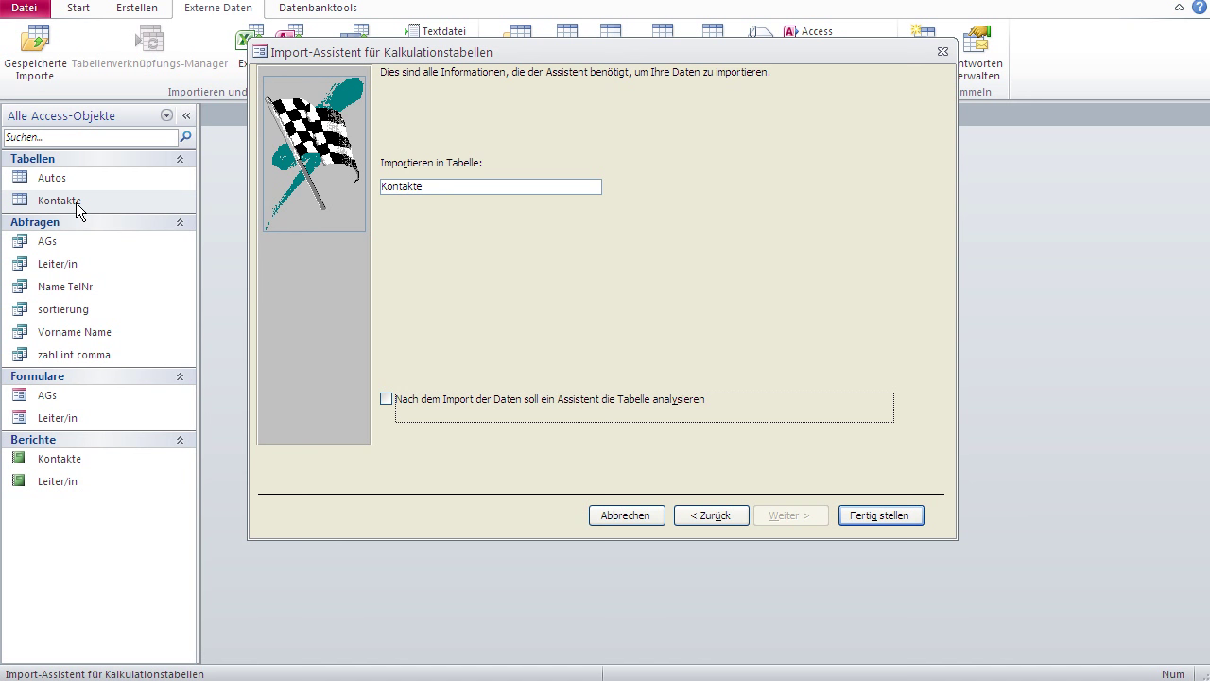
{"action": "left_click", "coordinate": [881, 516]}
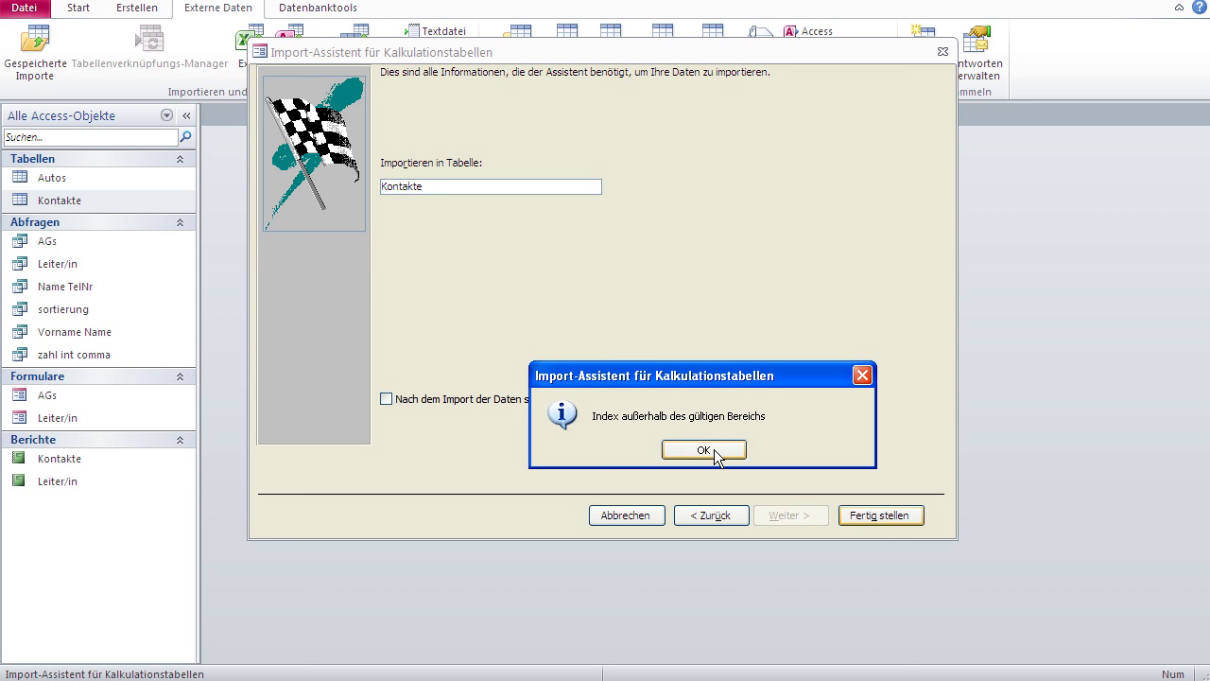
{"action": "left_click", "coordinate": [714, 449]}
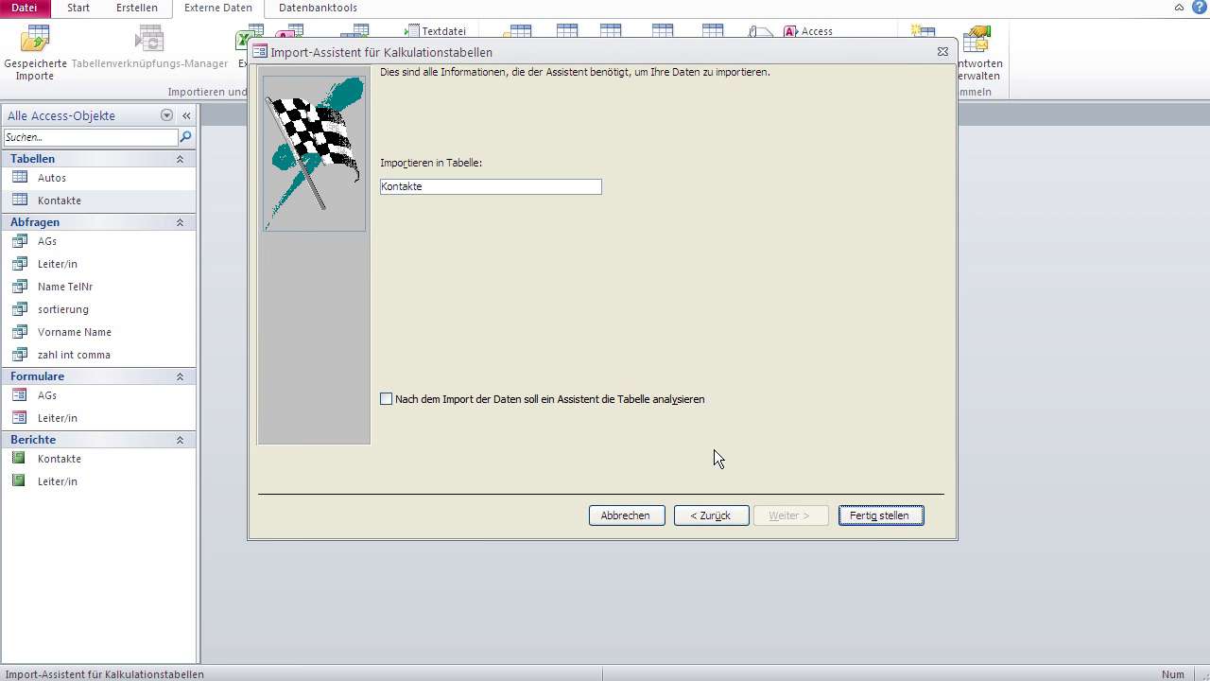
{"action": "left_click", "coordinate": [942, 51]}
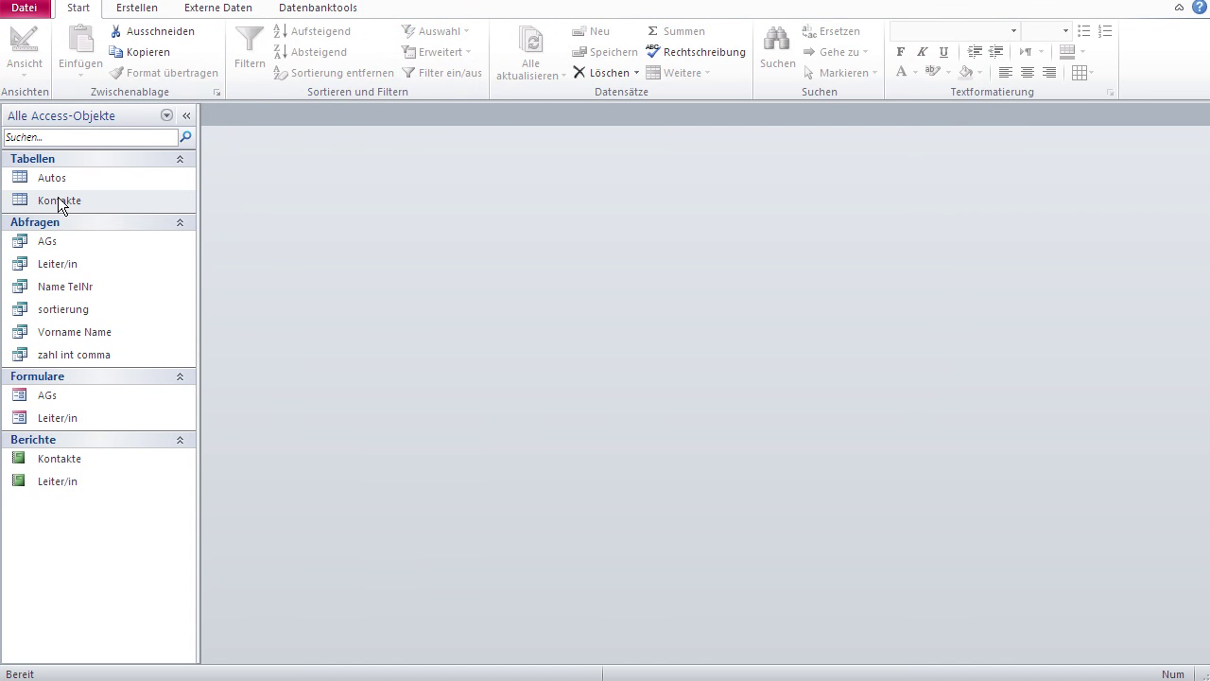
Pick Kontakte.xlsx as the Excel source and choose to append its records to the Kontakte table
{"action": "left_click", "coordinate": [214, 14]}
{"action": "left_click", "coordinate": [214, 14]}
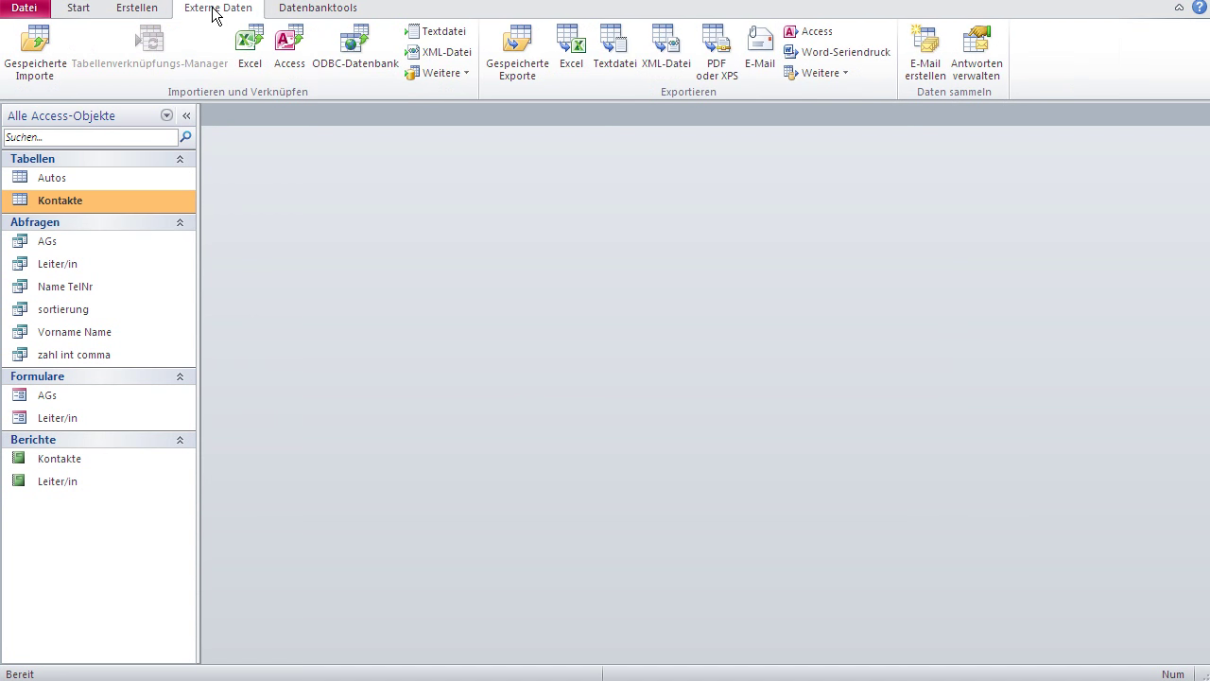
{"action": "left_click", "coordinate": [253, 50]}
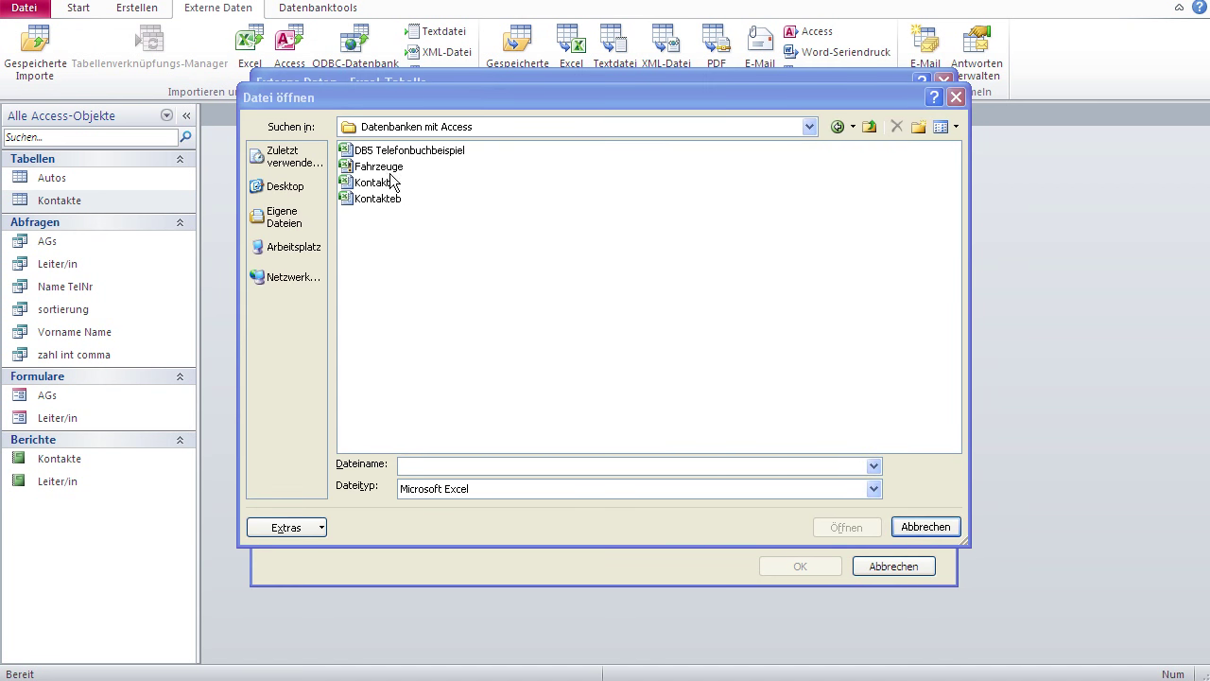
{"action": "double_click", "coordinate": [367, 182]}
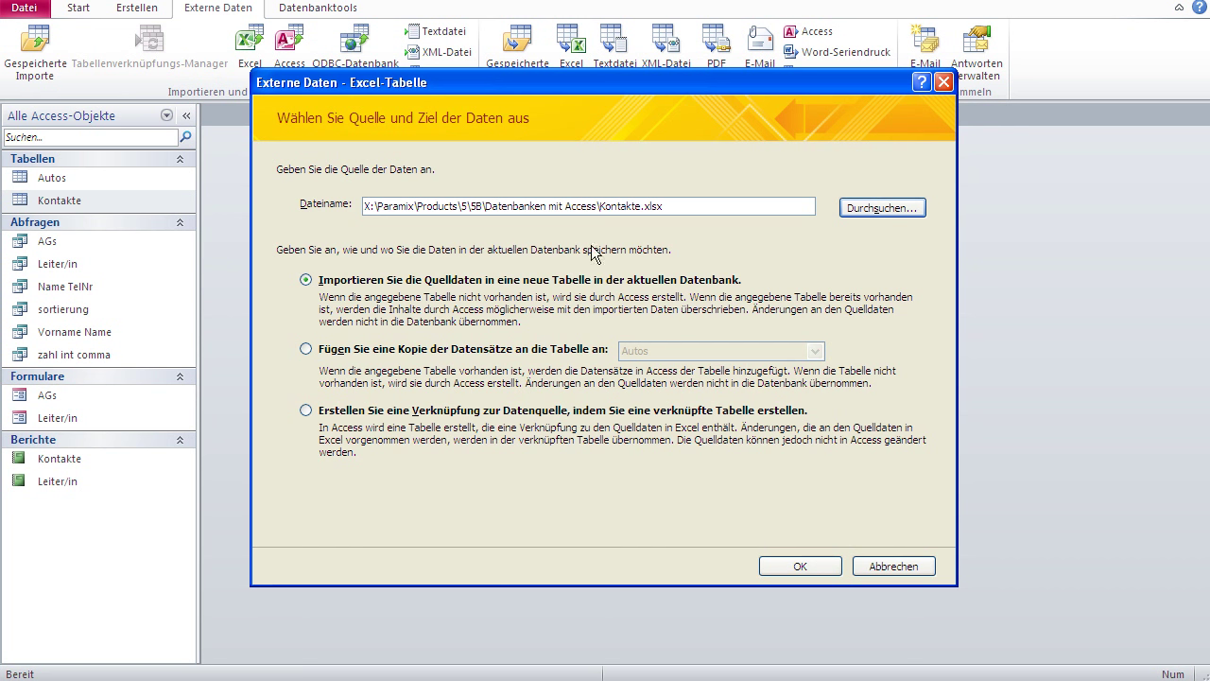
{"action": "left_click", "coordinate": [348, 352]}
{"action": "left_click", "coordinate": [815, 350]}
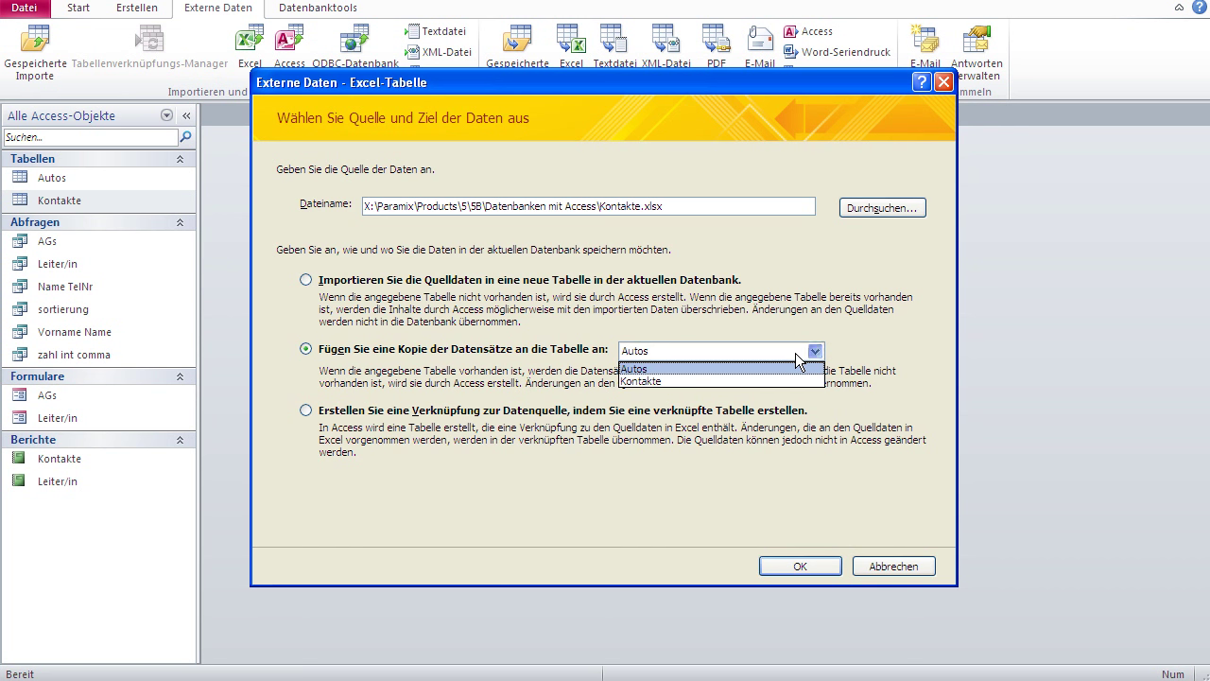
{"action": "left_click", "coordinate": [768, 382]}
{"action": "left_click", "coordinate": [817, 565]}
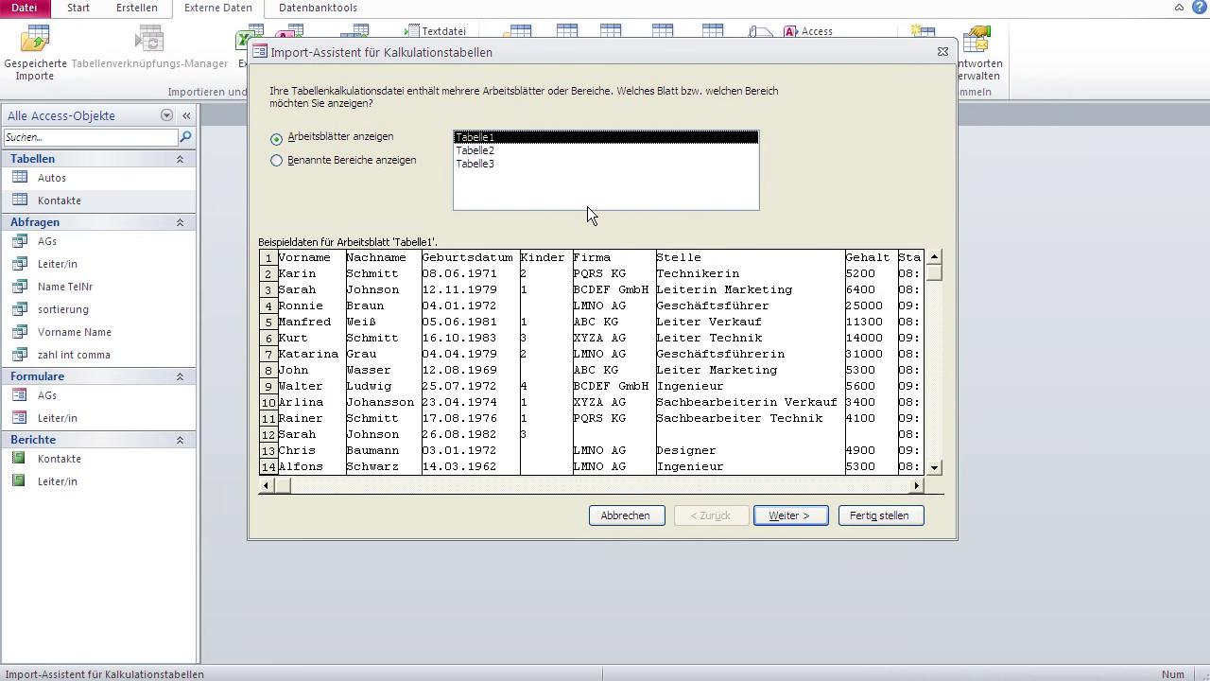
Accept worksheet Tabelle1 and the column headings, finish the append, and skip saving the import steps
{"action": "left_click", "coordinate": [813, 517]}
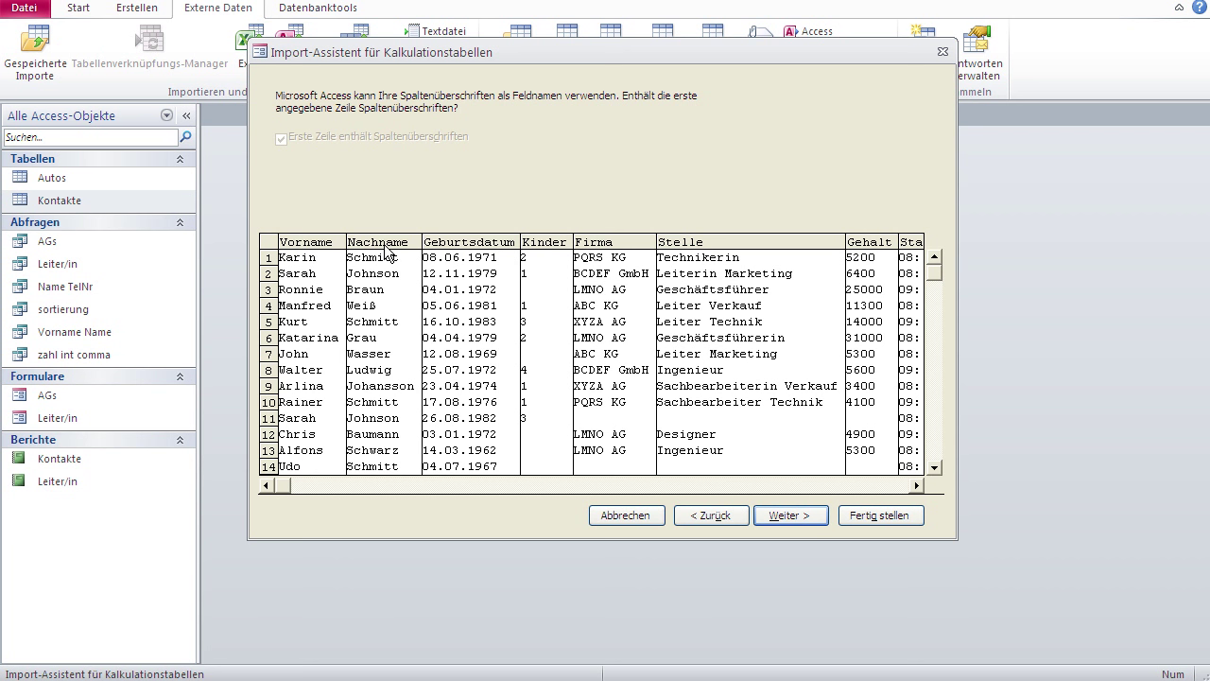
{"action": "left_click", "coordinate": [794, 516]}
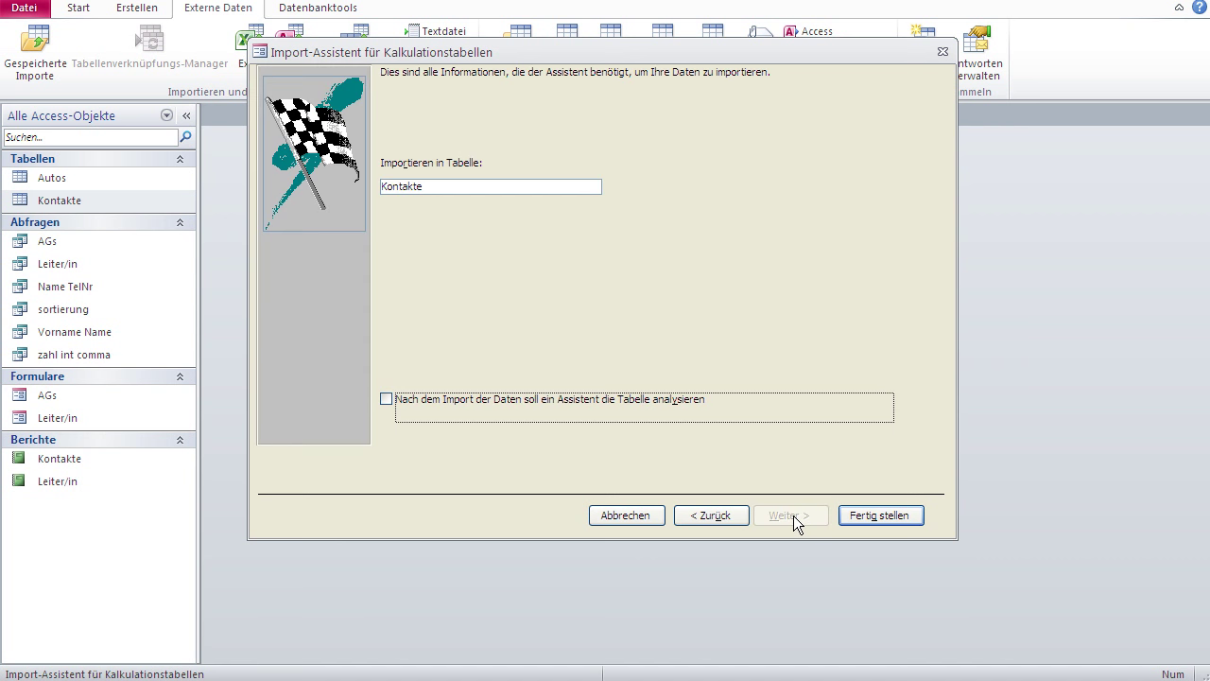
{"action": "left_click", "coordinate": [878, 517]}
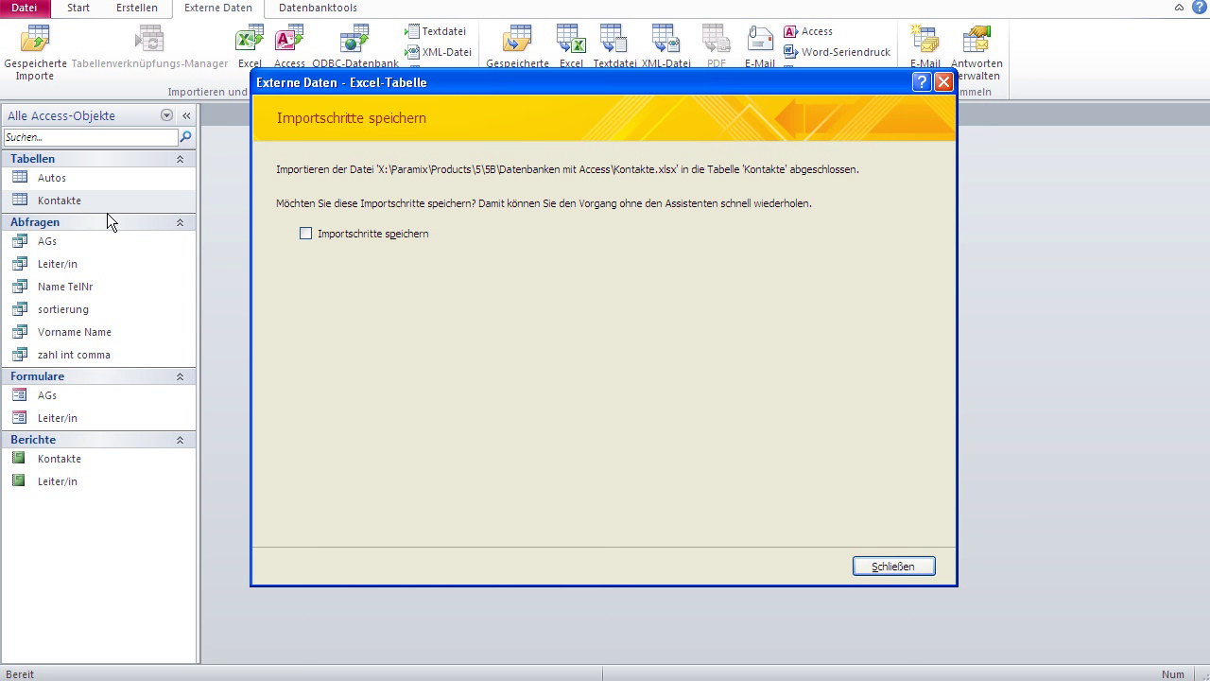
{"action": "left_click", "coordinate": [894, 567]}
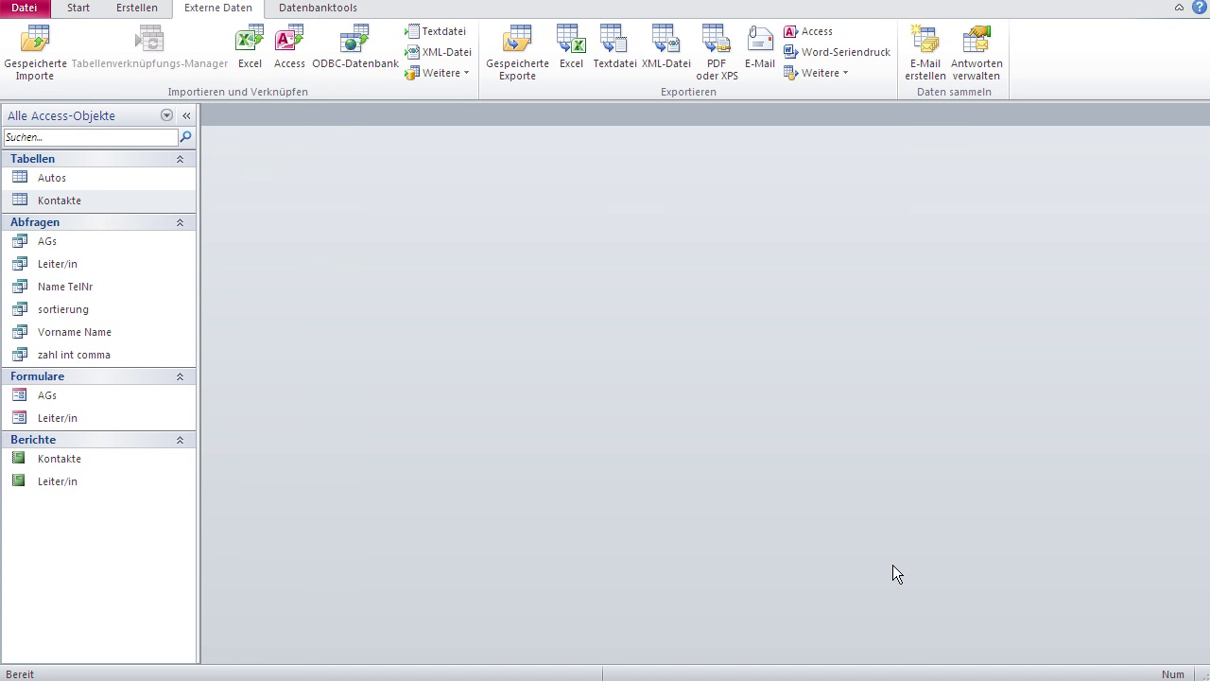
{"action": "double_click", "coordinate": [61, 199]}
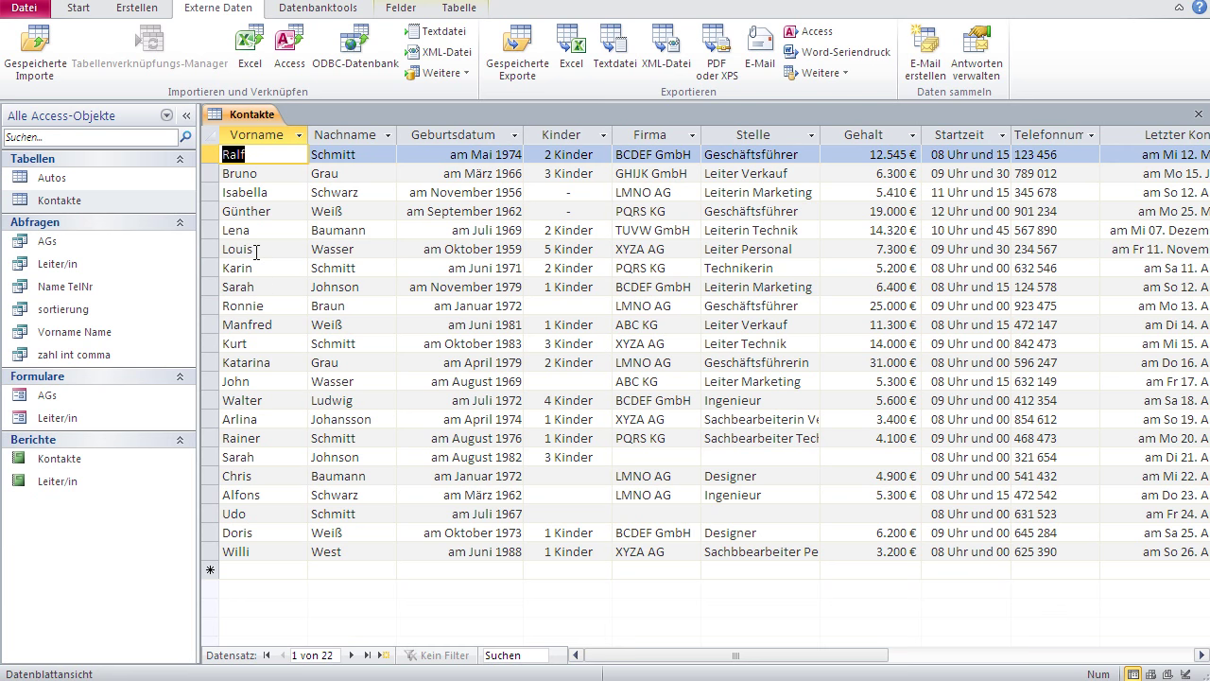
{"action": "left_click", "coordinate": [257, 250]}
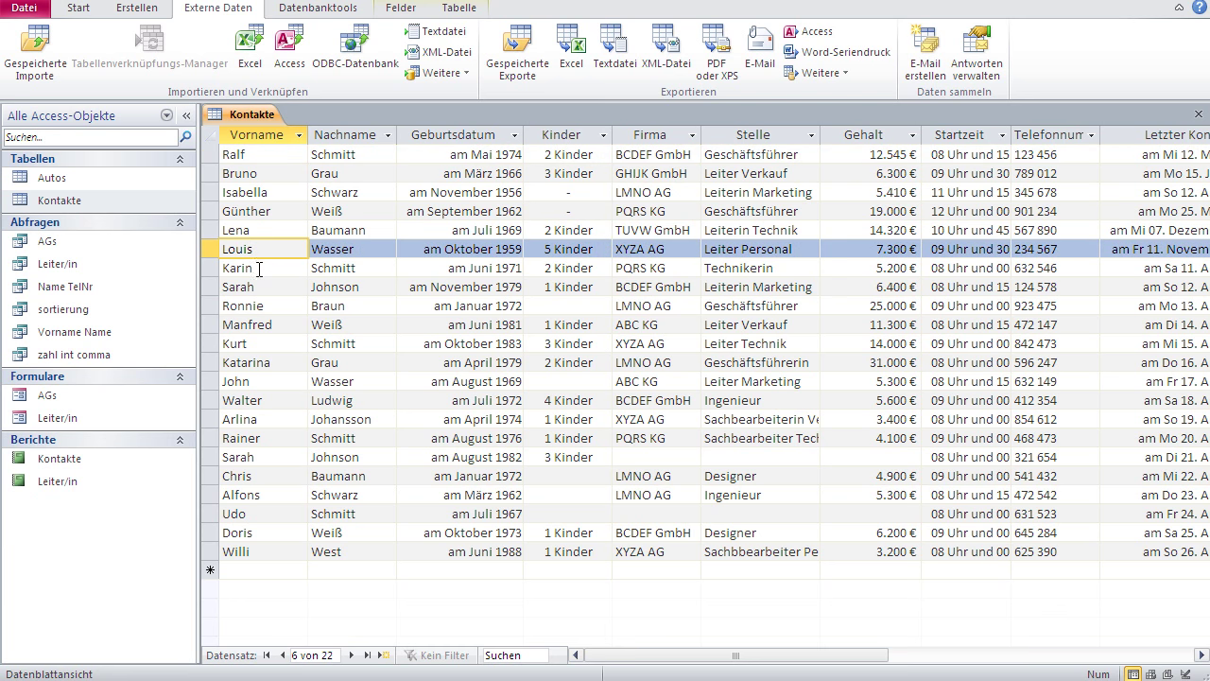
{"action": "left_click", "coordinate": [259, 268]}
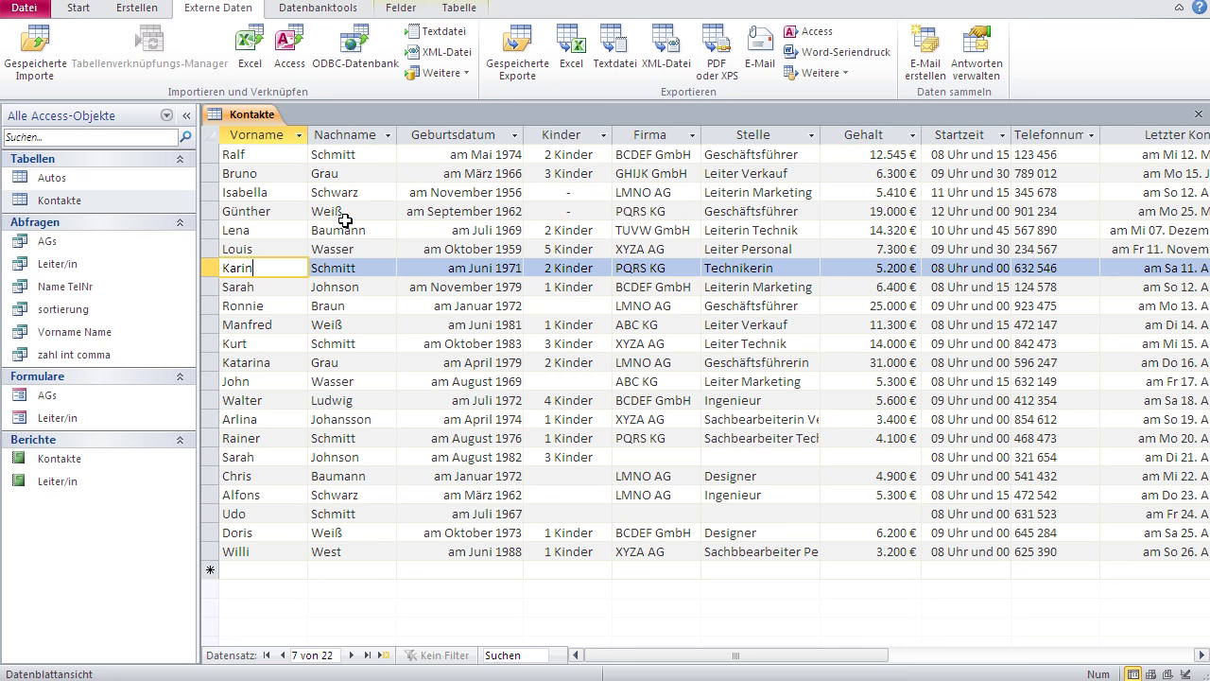
{"action": "right_click", "coordinate": [235, 117]}
{"action": "left_click", "coordinate": [281, 148]}
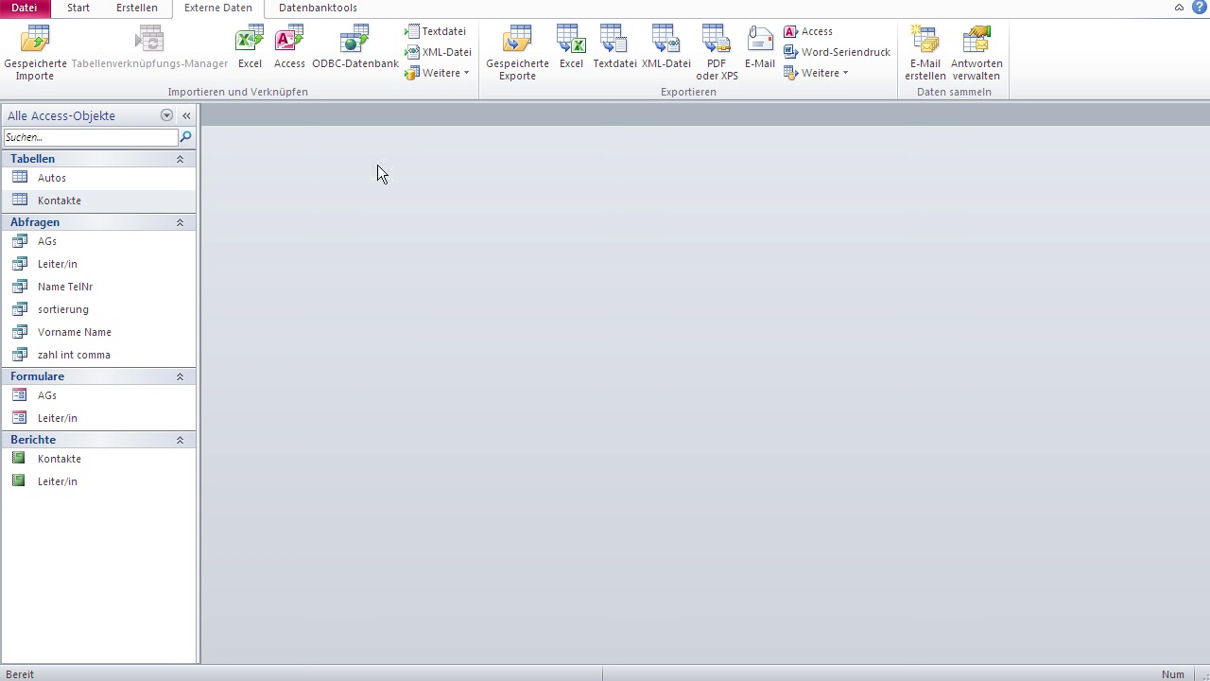
{"action": "left_click", "coordinate": [241, 35]}
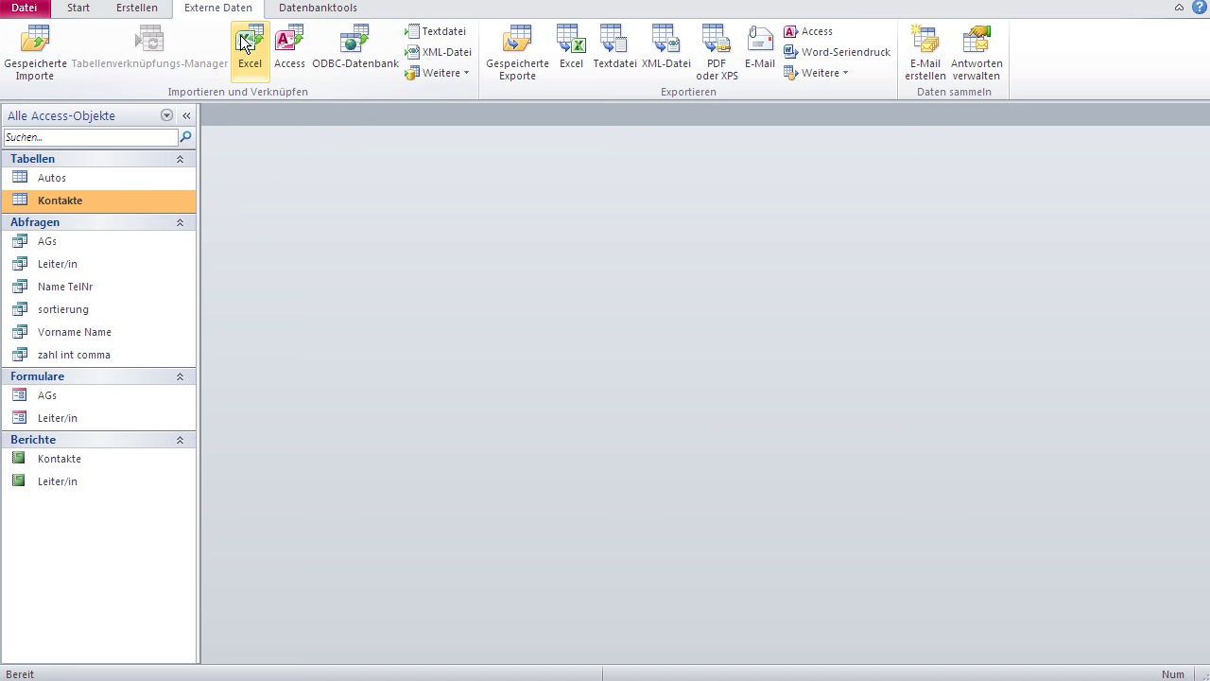
{"action": "left_click", "coordinate": [242, 38]}
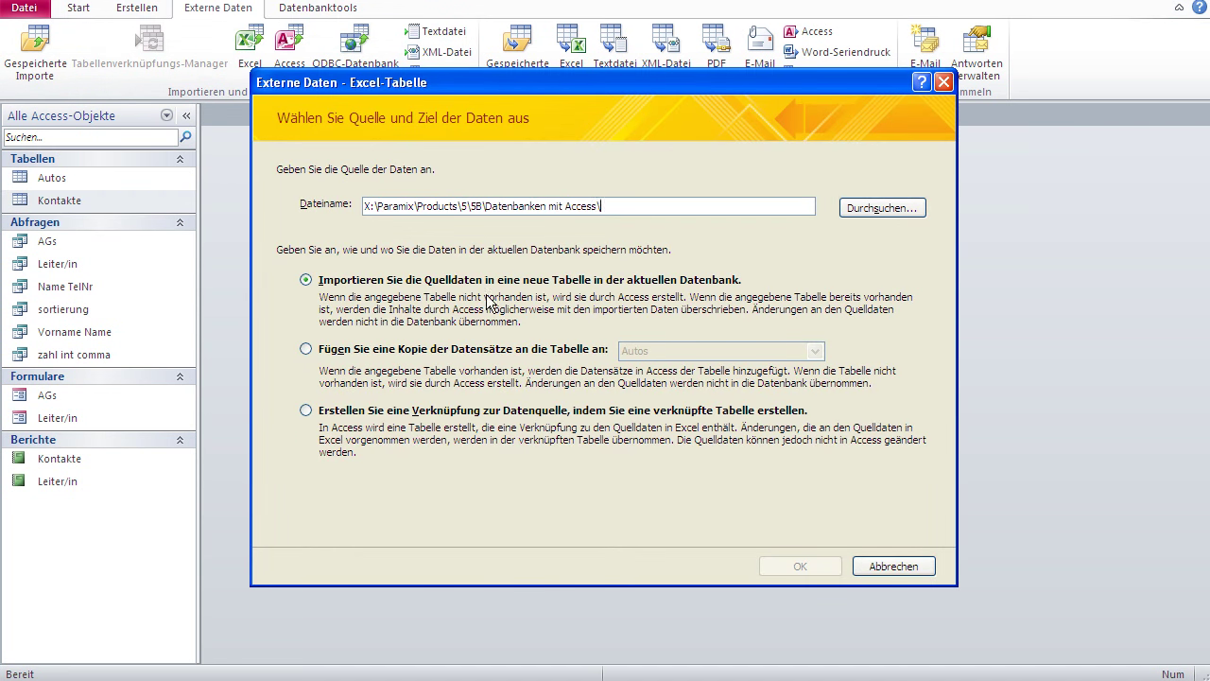
{"action": "left_click", "coordinate": [376, 412]}
{"action": "left_click", "coordinate": [892, 565]}
Open the Autos table and then the Kontakte table with its 22 contact records
{"action": "double_click", "coordinate": [60, 177]}
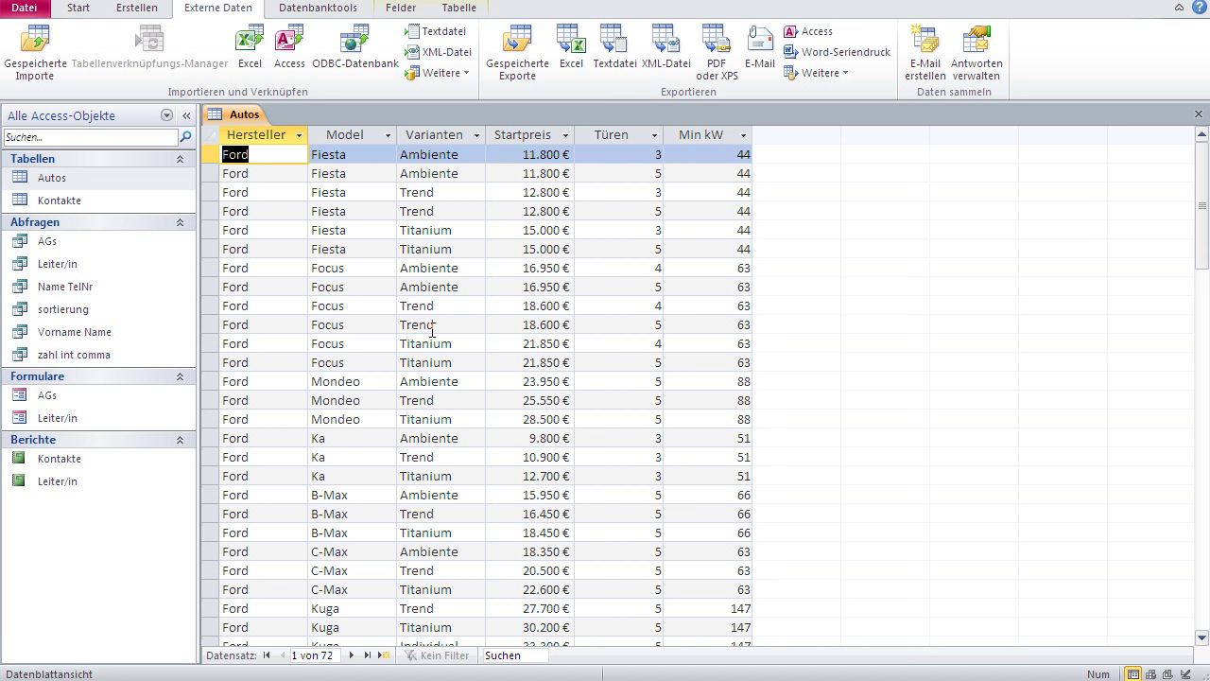
{"action": "double_click", "coordinate": [59, 199]}
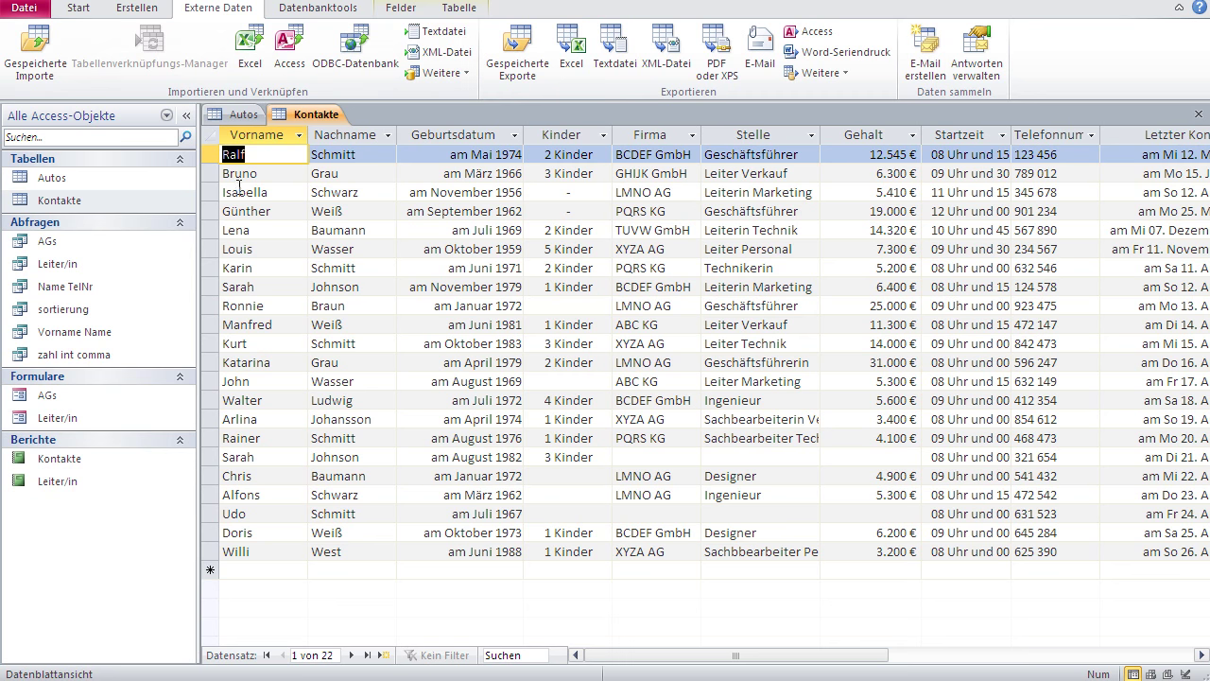
Close the Kontakte and Autos tables and bring up the Excel import dialog again
{"action": "right_click", "coordinate": [320, 115]}
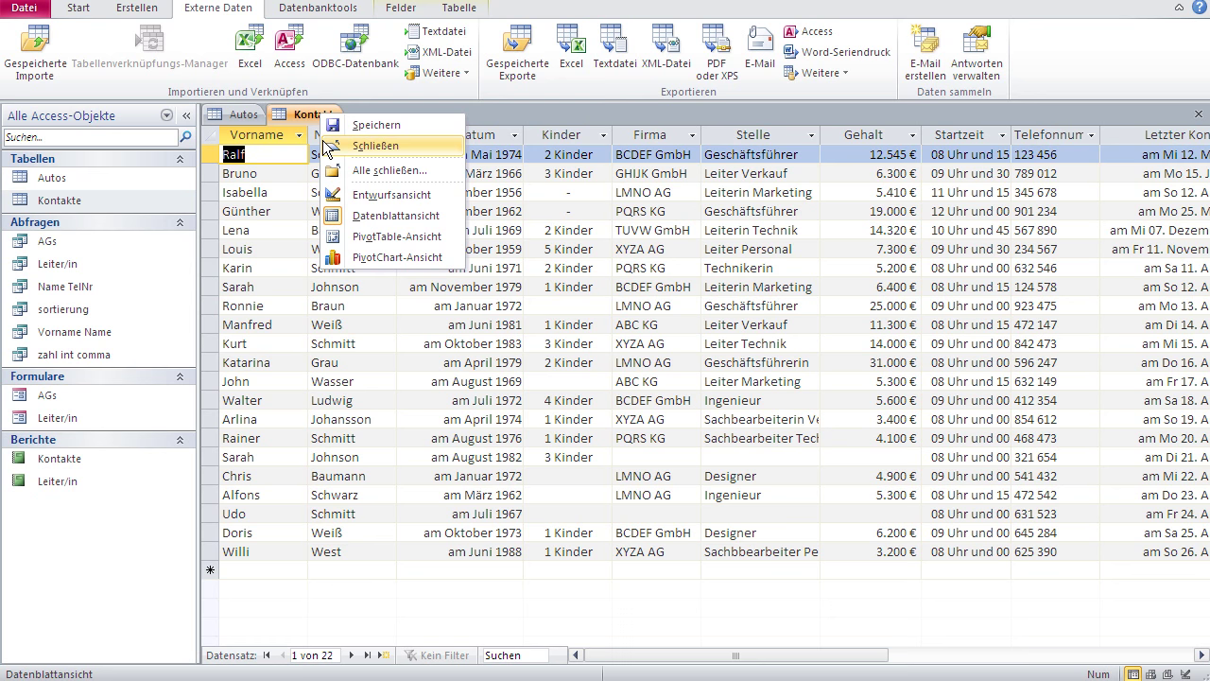
{"action": "left_click", "coordinate": [326, 146]}
{"action": "right_click", "coordinate": [243, 114]}
{"action": "left_click", "coordinate": [280, 148]}
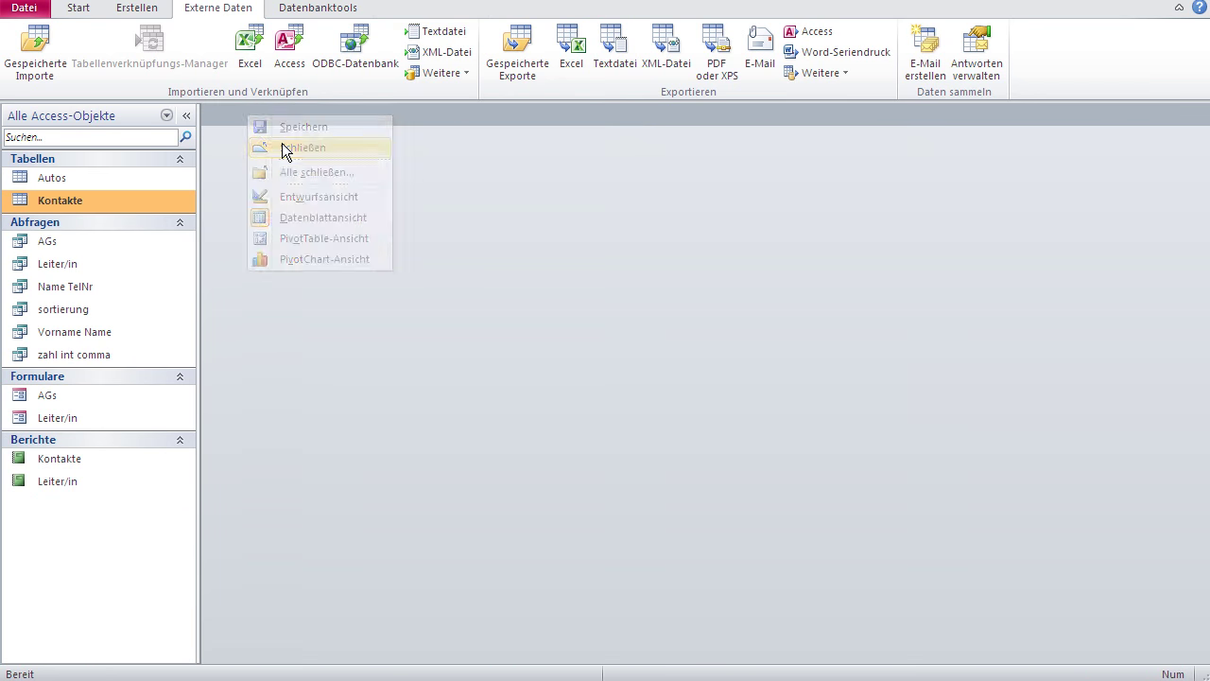
{"action": "left_click", "coordinate": [254, 57]}
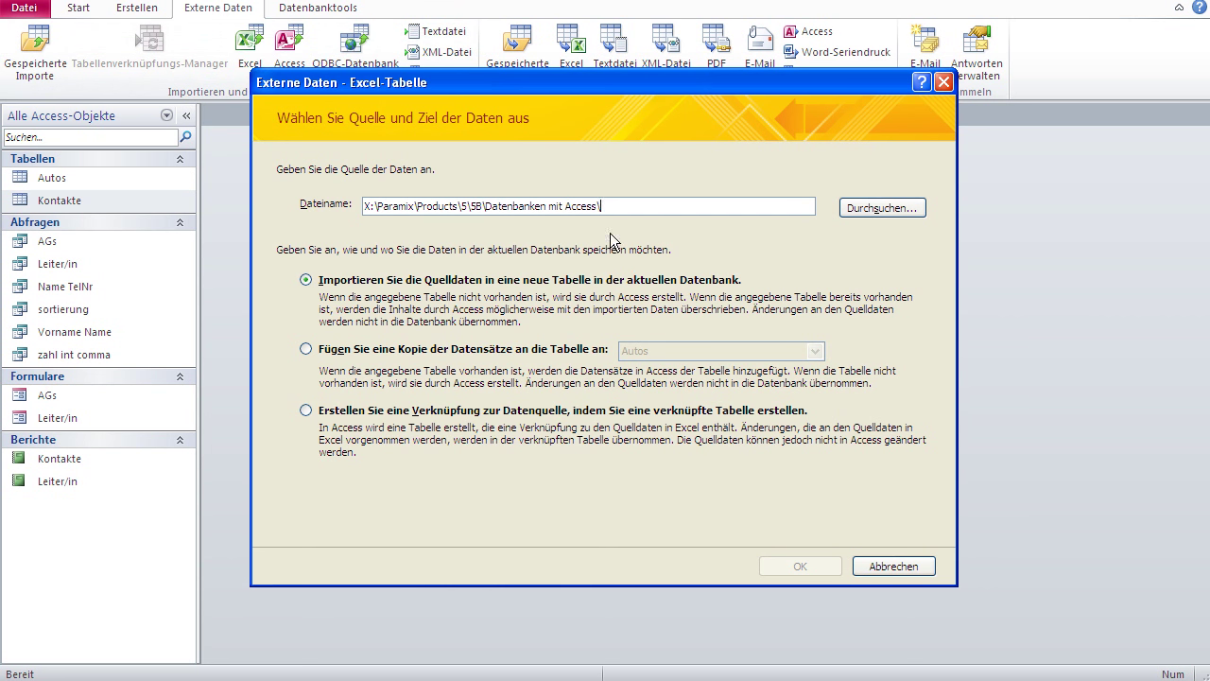
Choose to create a linked table with Fahrzeuge.xlsm as the source workbook
{"action": "left_click", "coordinate": [344, 411]}
{"action": "left_click", "coordinate": [889, 208]}
{"action": "left_click", "coordinate": [378, 166]}
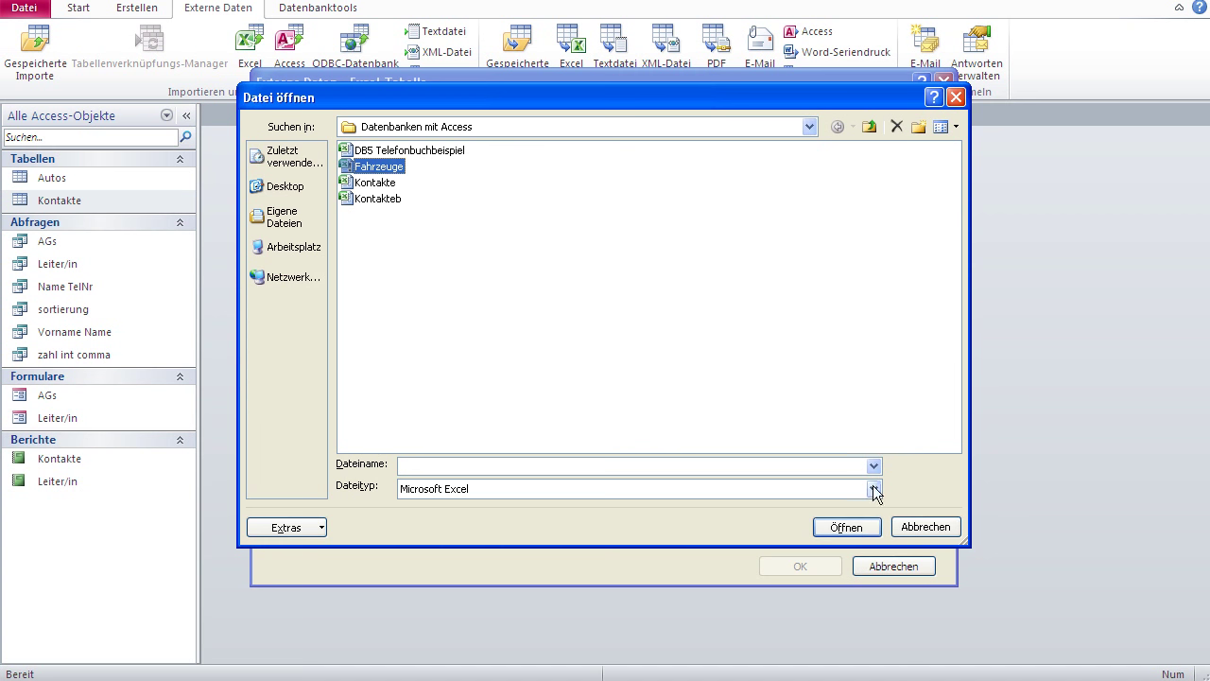
{"action": "left_click", "coordinate": [861, 526]}
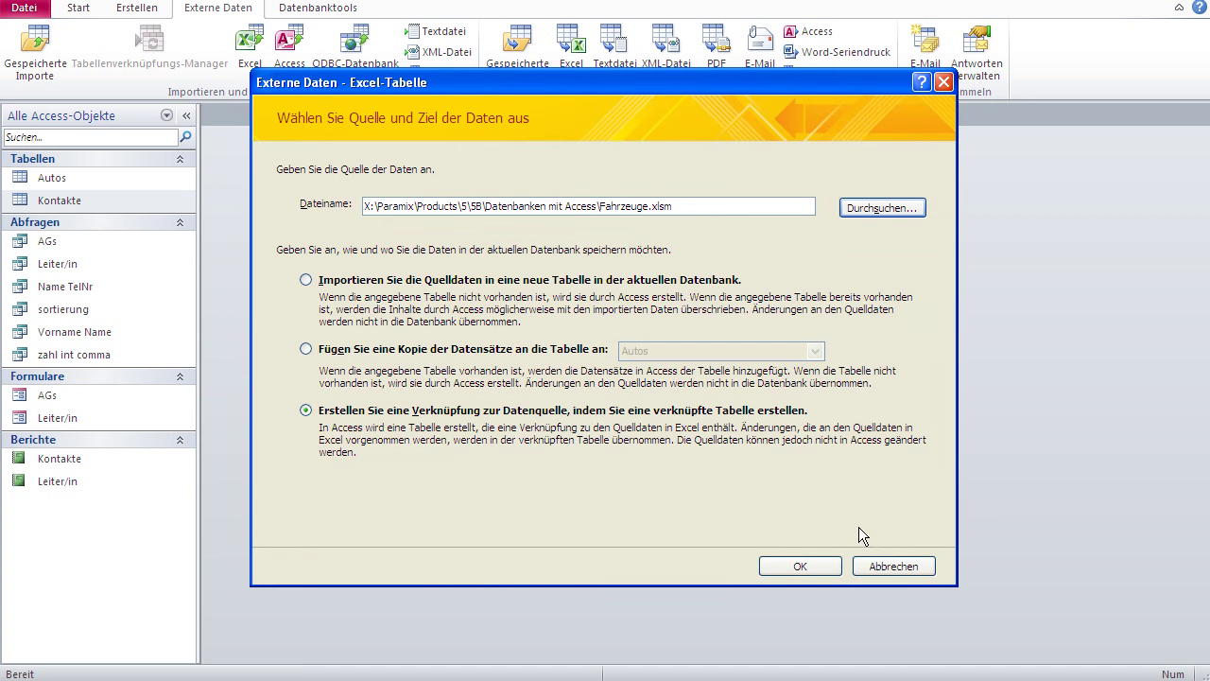
{"action": "left_click", "coordinate": [811, 567]}
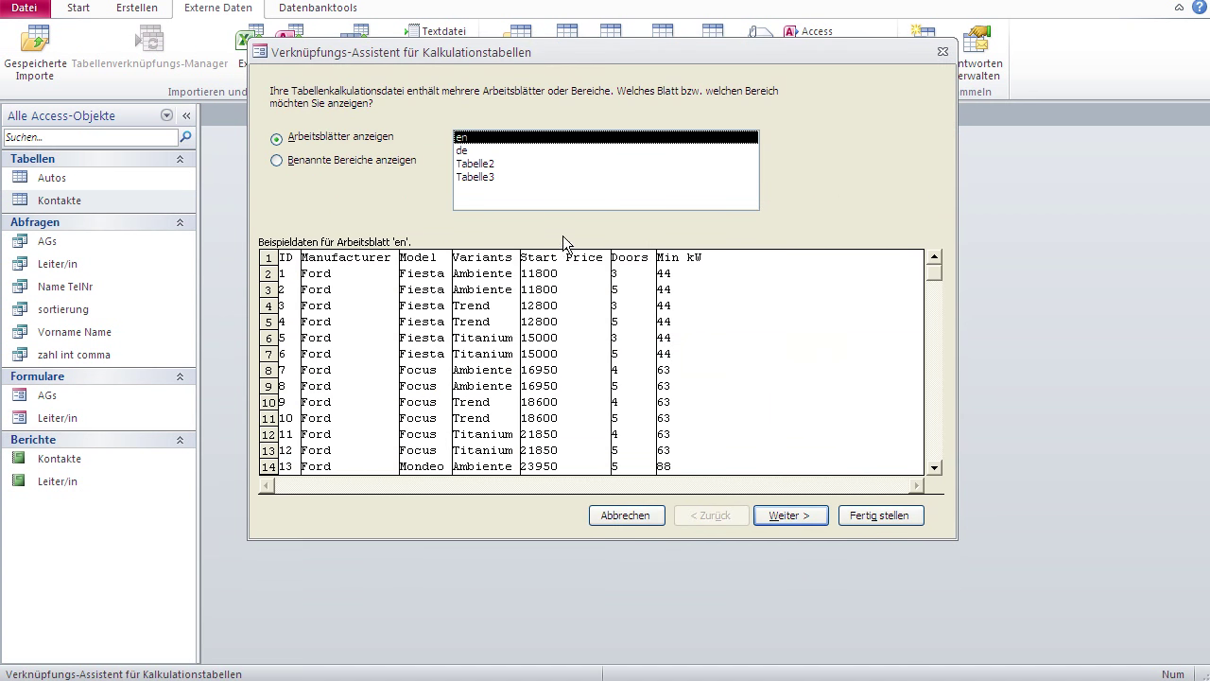
Link the 'de' worksheet, keeping first-row field names, as a table named 'Verk Fahrzeuge'
{"action": "left_click", "coordinate": [463, 152]}
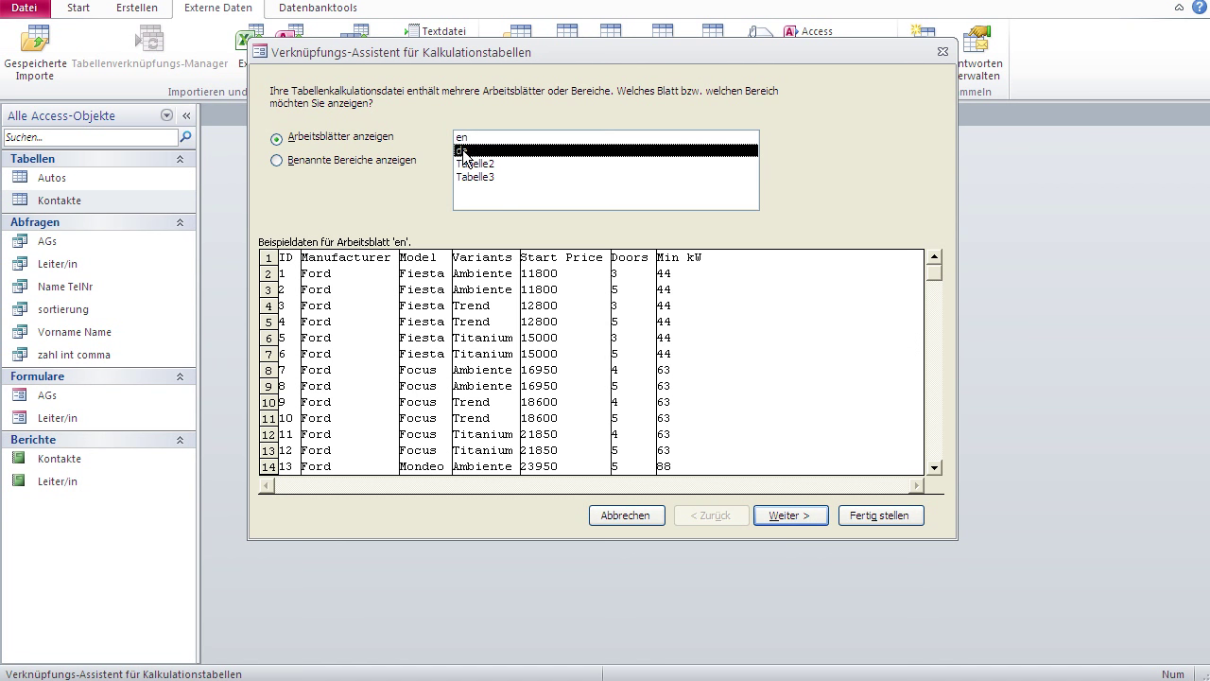
{"action": "left_click", "coordinate": [802, 518]}
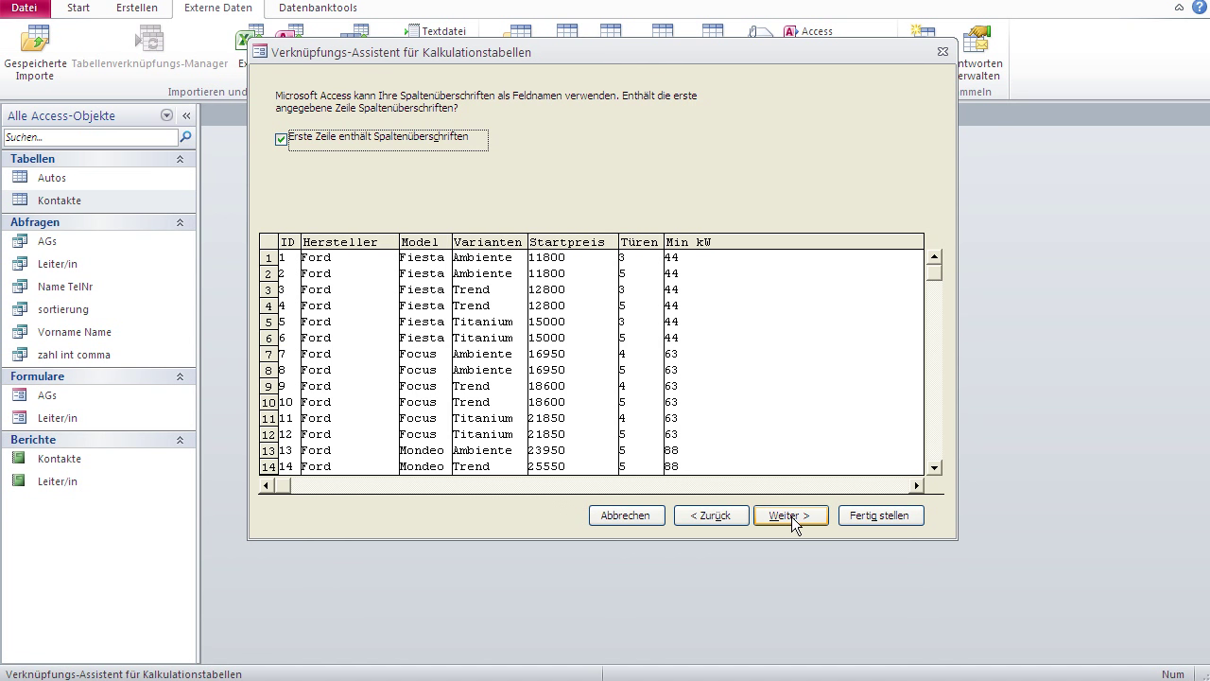
{"action": "left_click", "coordinate": [792, 517]}
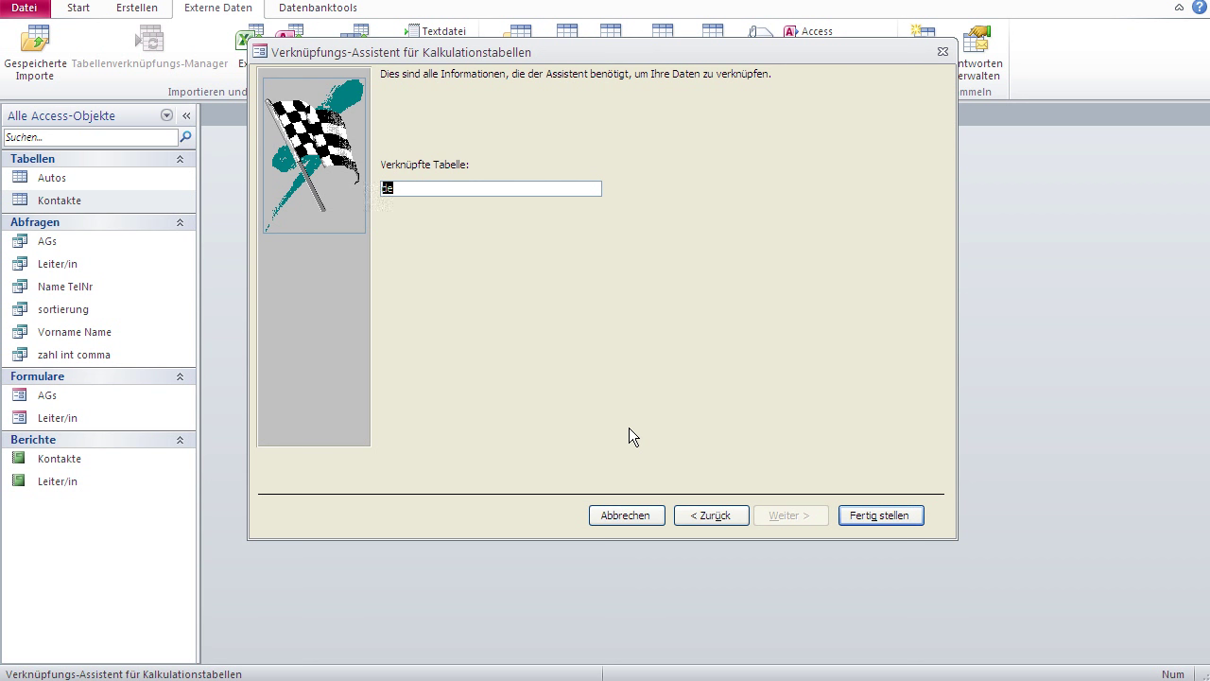
{"action": "type", "text": "Verk "}
{"action": "type", "text": "Fahrzeuge"}
{"action": "left_click", "coordinate": [879, 517]}
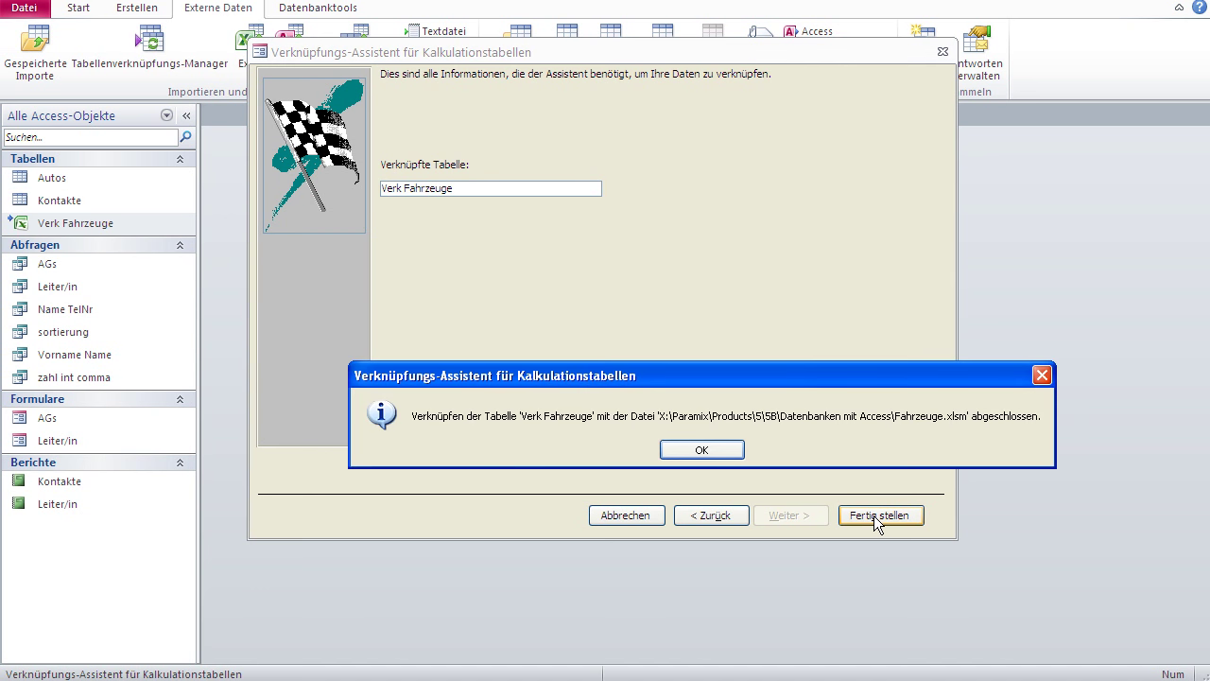
{"action": "left_click", "coordinate": [701, 452]}
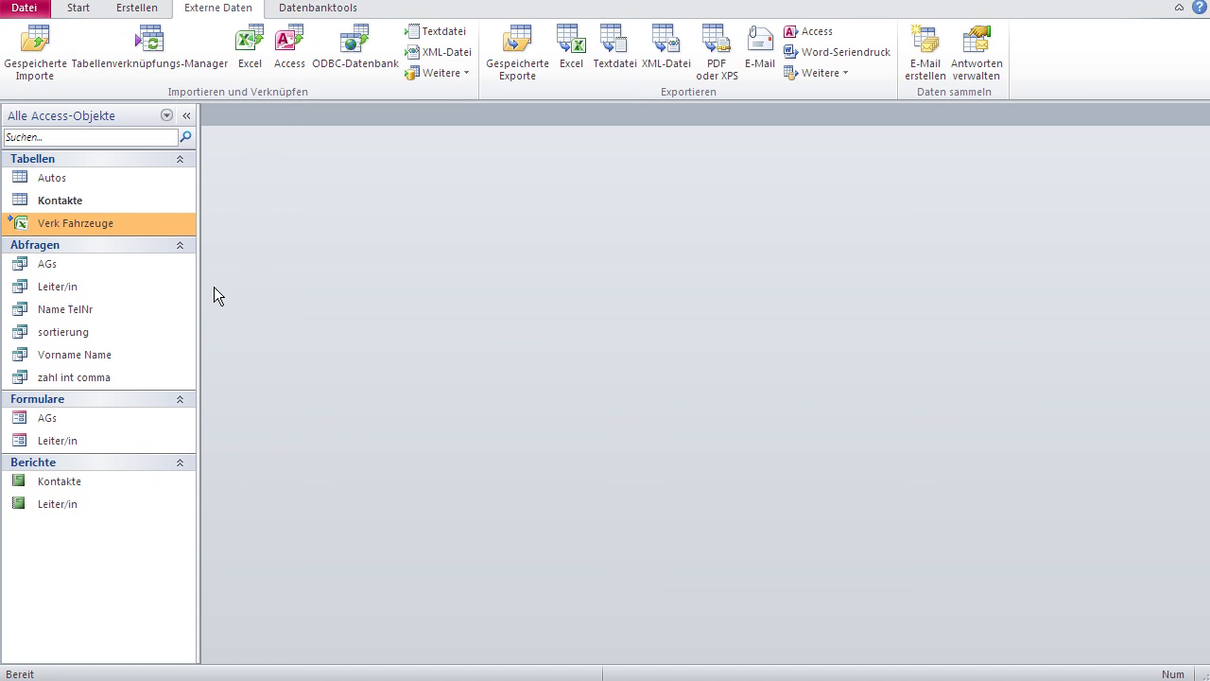
Open the linked Verk Fahrzeuge table
{"action": "mouse_move", "coordinate": [33, 224]}
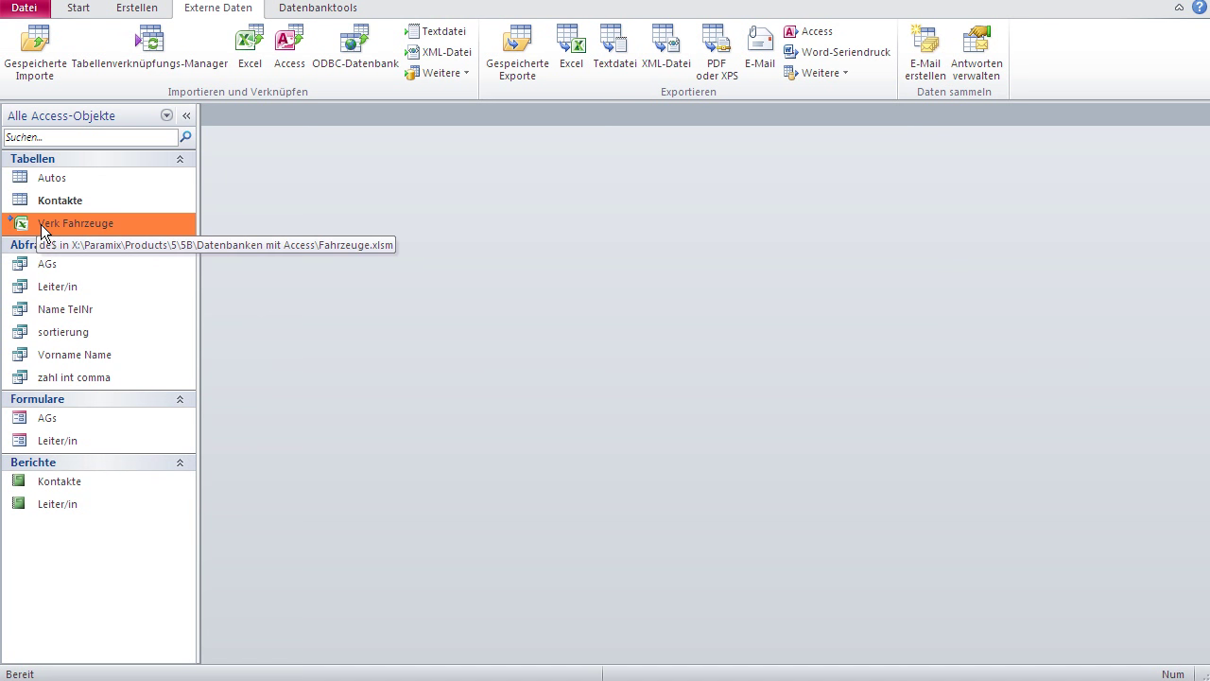
{"action": "double_click", "coordinate": [40, 224]}
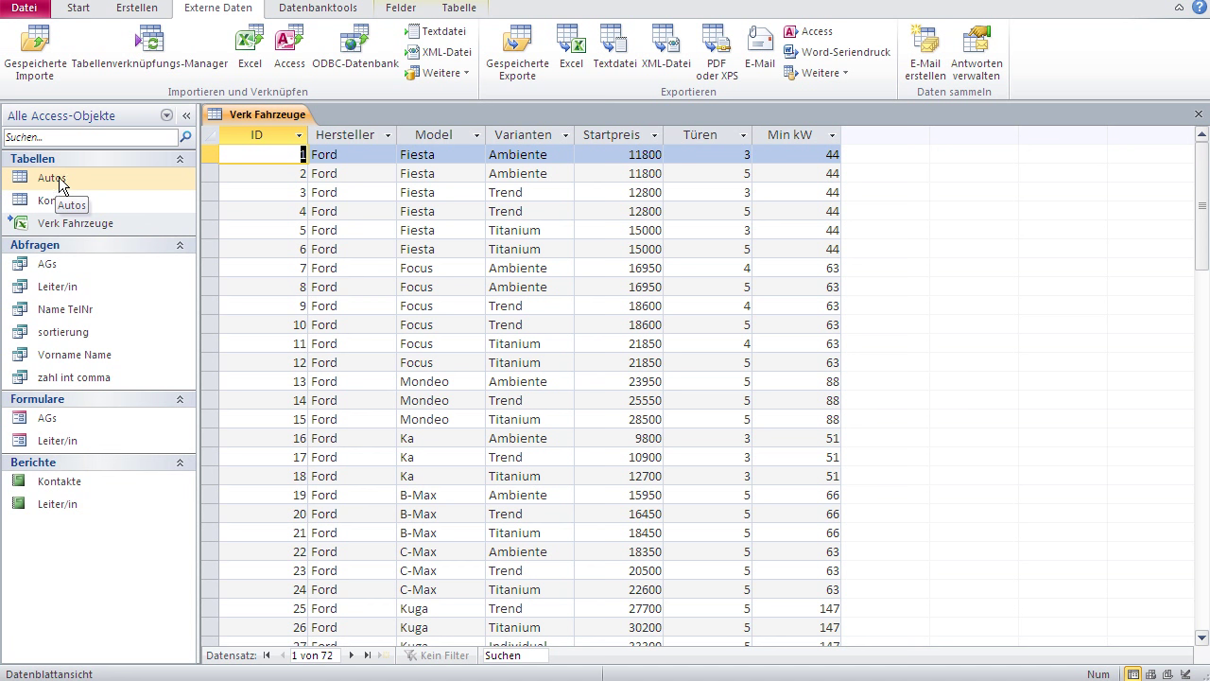
{"action": "left_click", "coordinate": [77, 10]}
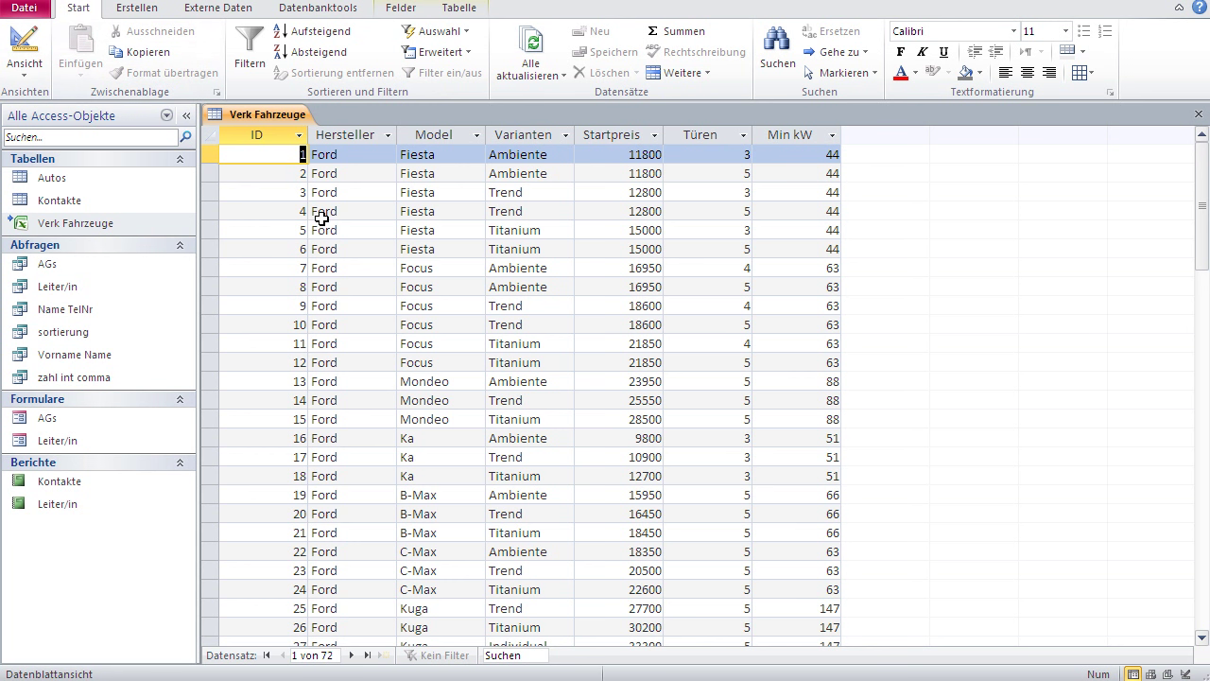
Try editing the Model, Focus and Titanium cells, find them read-only, and switch to Excel
{"action": "double_click", "coordinate": [413, 231]}
{"action": "left_click", "coordinate": [409, 268]}
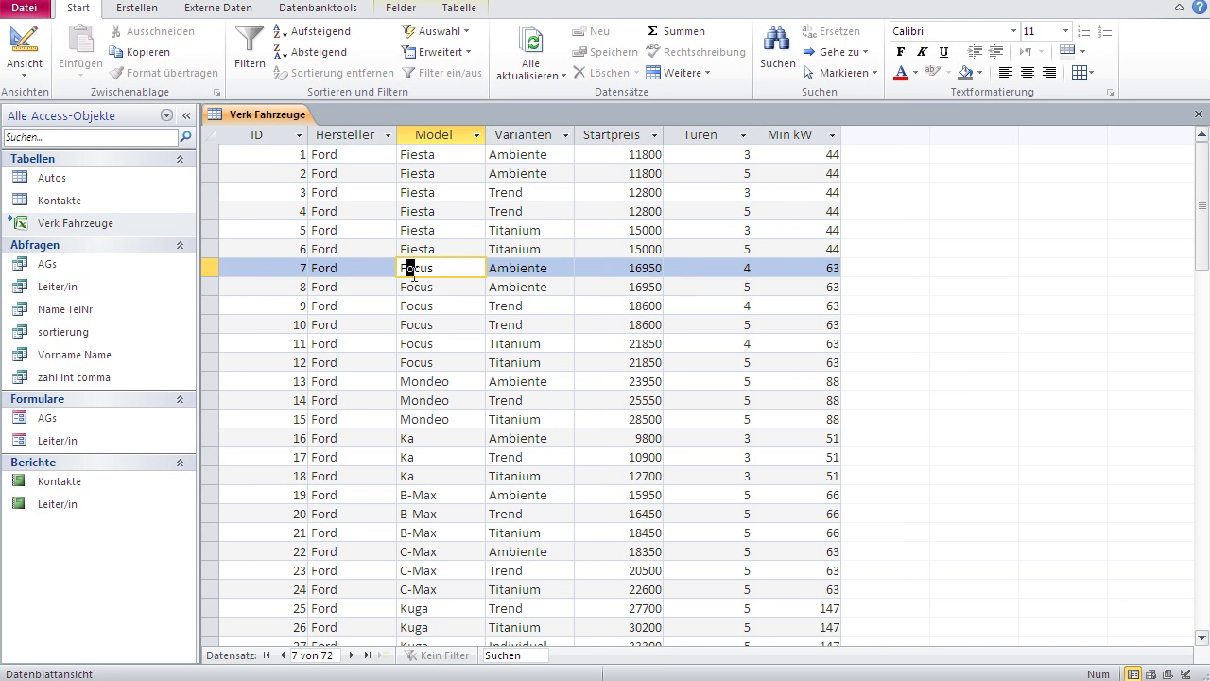
{"action": "left_click_drag", "start_coordinate": [460, 273], "coordinate": [373, 274]}
{"action": "left_click_drag", "start_coordinate": [538, 306], "coordinate": [480, 305]}
{"action": "left_click_drag", "start_coordinate": [543, 343], "coordinate": [453, 344]}
{"action": "left_click_drag", "start_coordinate": [530, 419], "coordinate": [477, 419]}
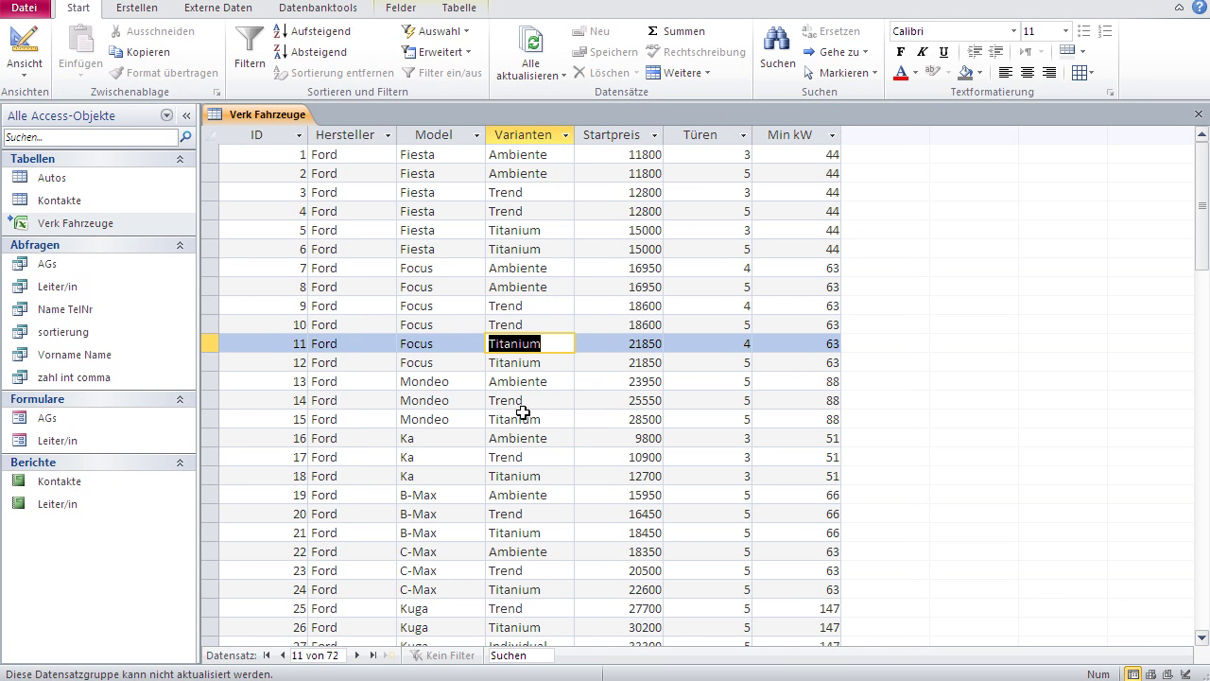
{"action": "left_click", "coordinate": [408, 400]}
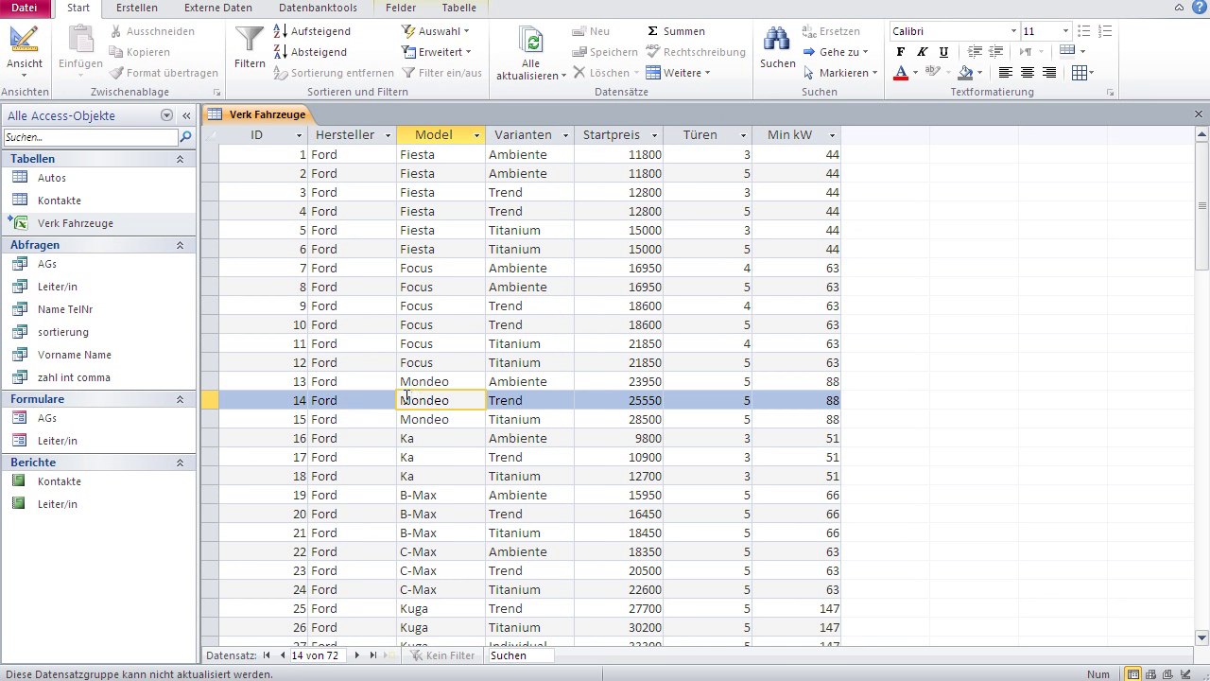
{"action": "left_click", "coordinate": [410, 386]}
{"action": "left_click", "coordinate": [522, 362]}
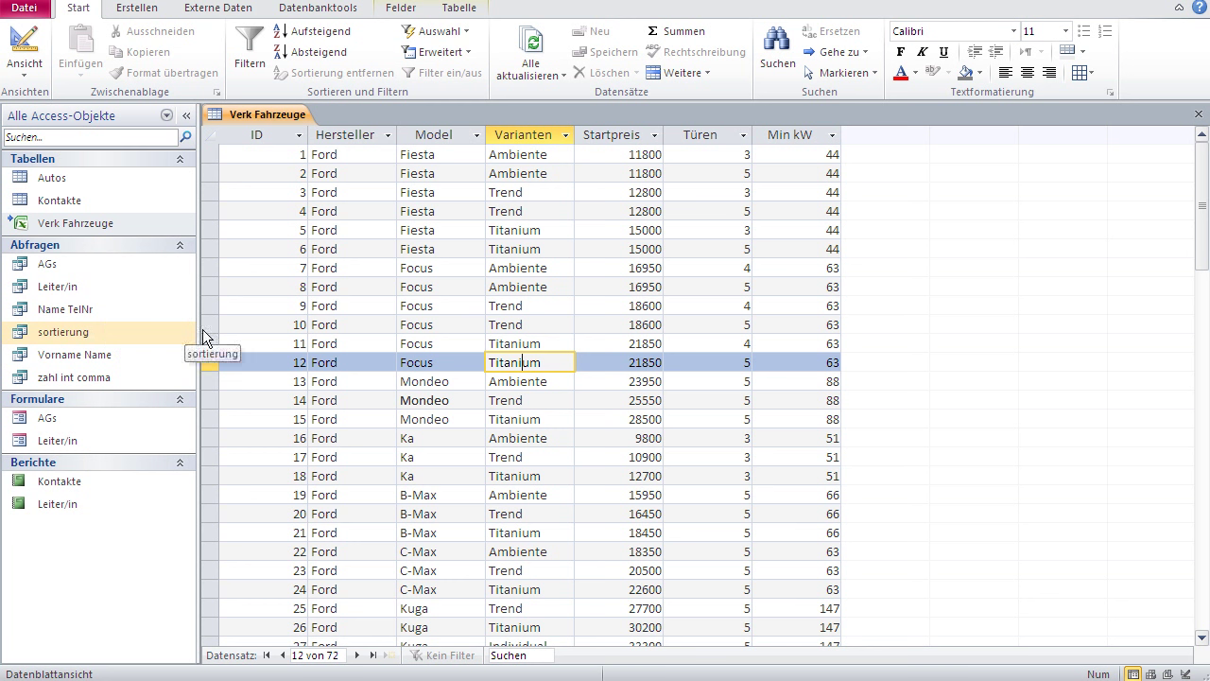
{"action": "left_click", "coordinate": [352, 343]}
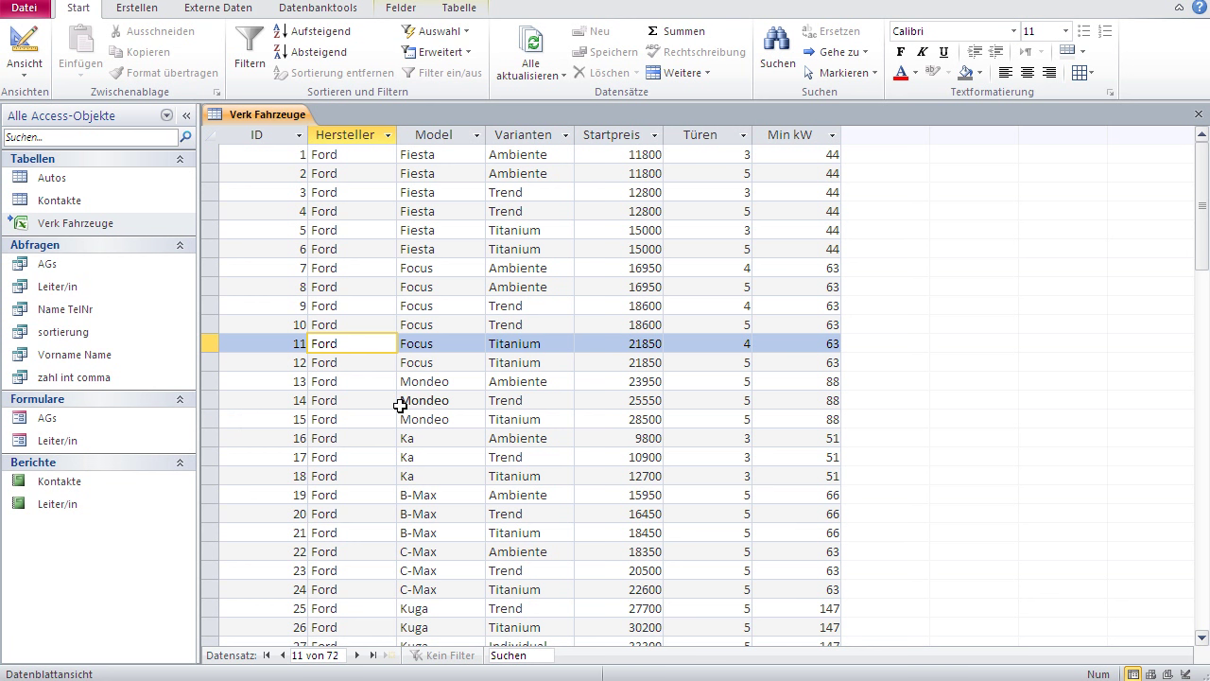
{"action": "key", "text": "alt+Tab"}
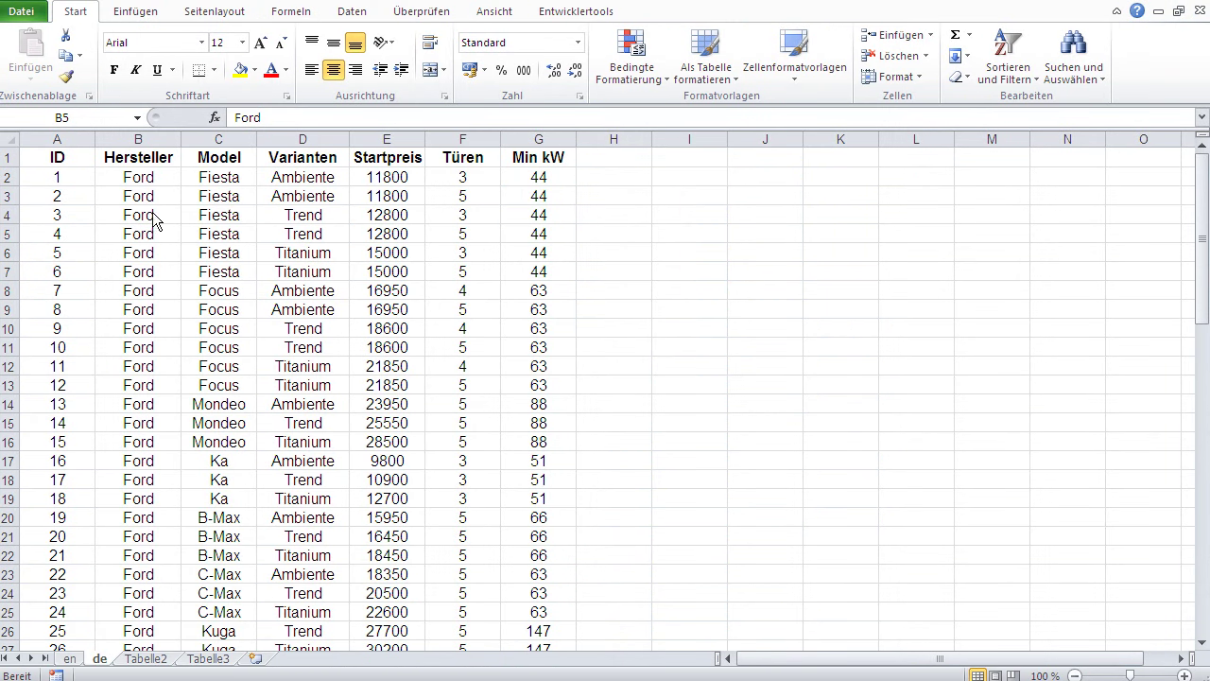
Overwrite the Hersteller cells with sdfsdf, sdfsdfsd, bbbb, htt and ds
{"action": "left_click", "coordinate": [141, 178]}
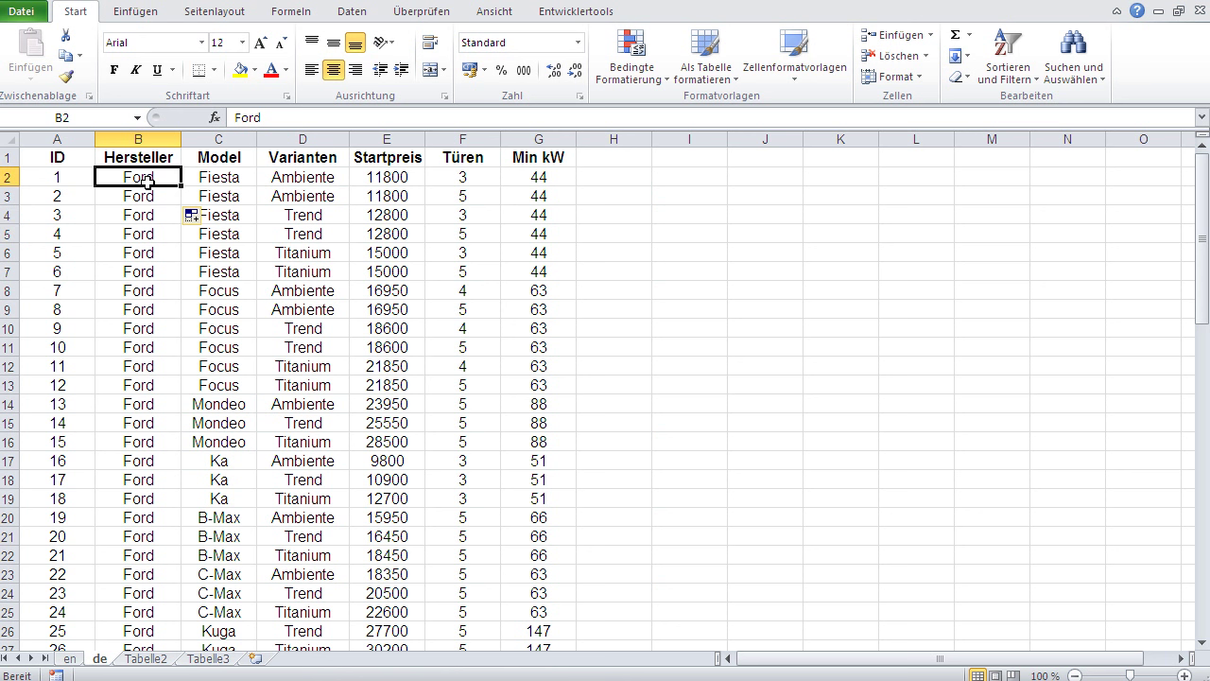
{"action": "type", "text": "sdfsdf"}
{"action": "key", "text": "Return"}
{"action": "type", "text": "sdfsdf"}
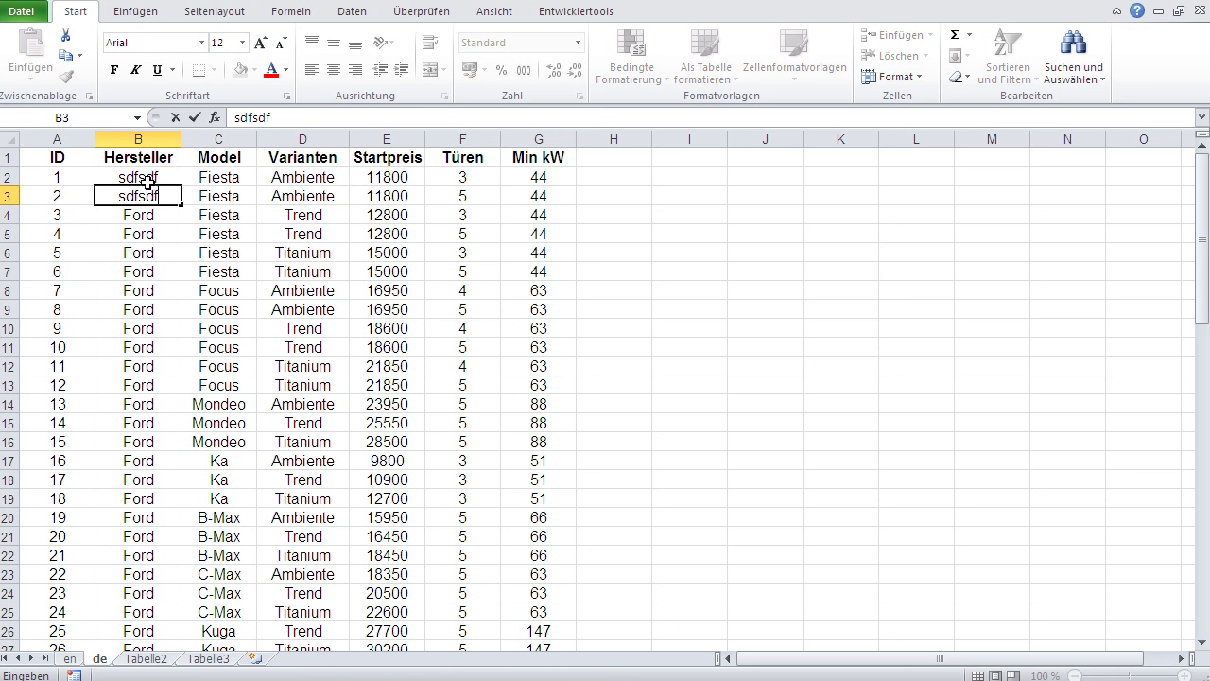
{"action": "type", "text": "sd"}
{"action": "key", "text": "Return"}
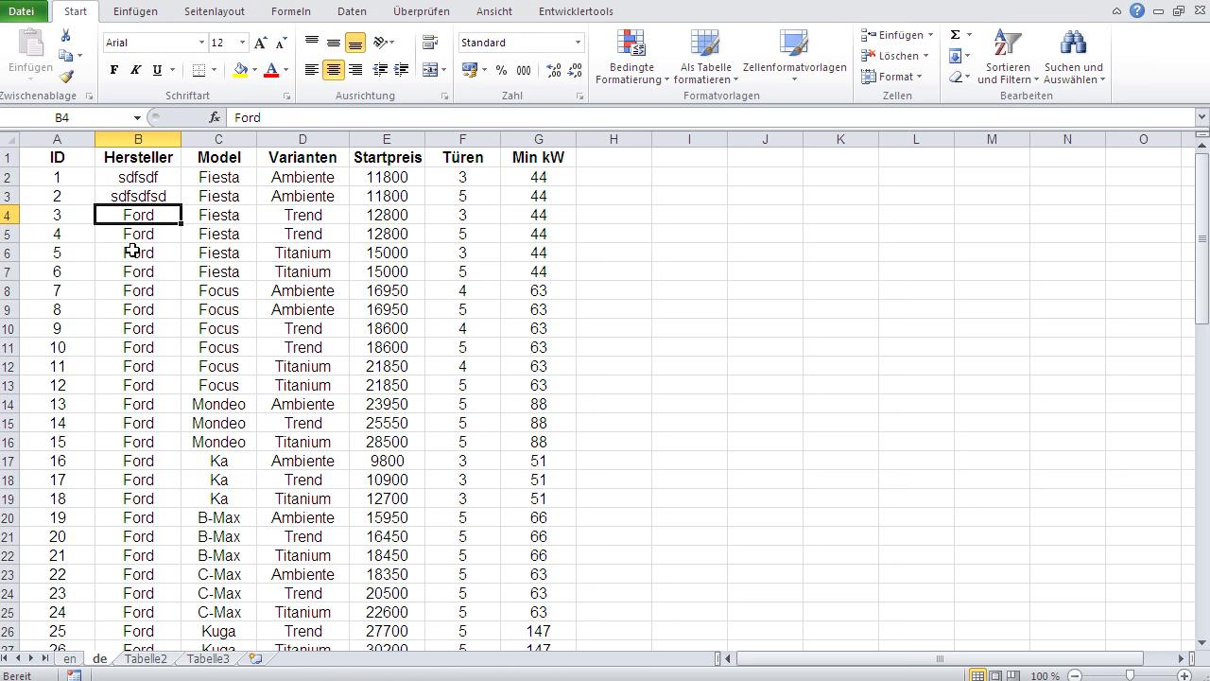
{"action": "type", "text": "bbbb"}
{"action": "key", "text": "Return"}
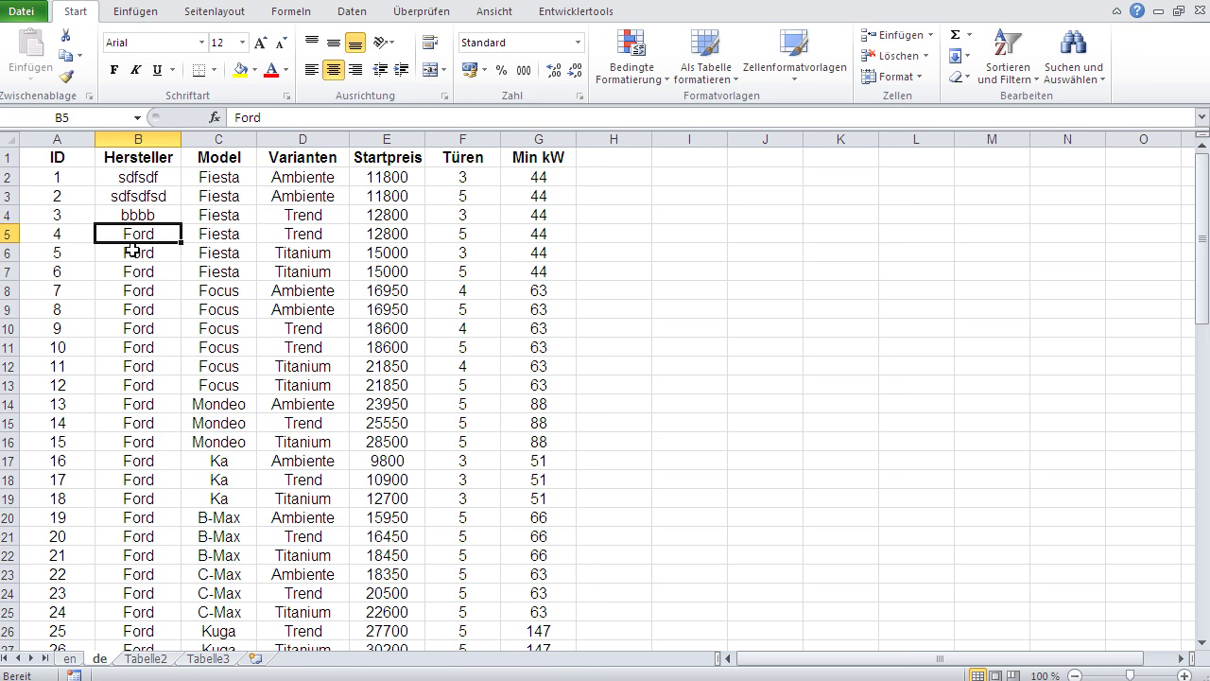
{"action": "type", "text": "htt"}
{"action": "key", "text": "Return"}
{"action": "key", "text": "Return"}
{"action": "type", "text": "ds"}
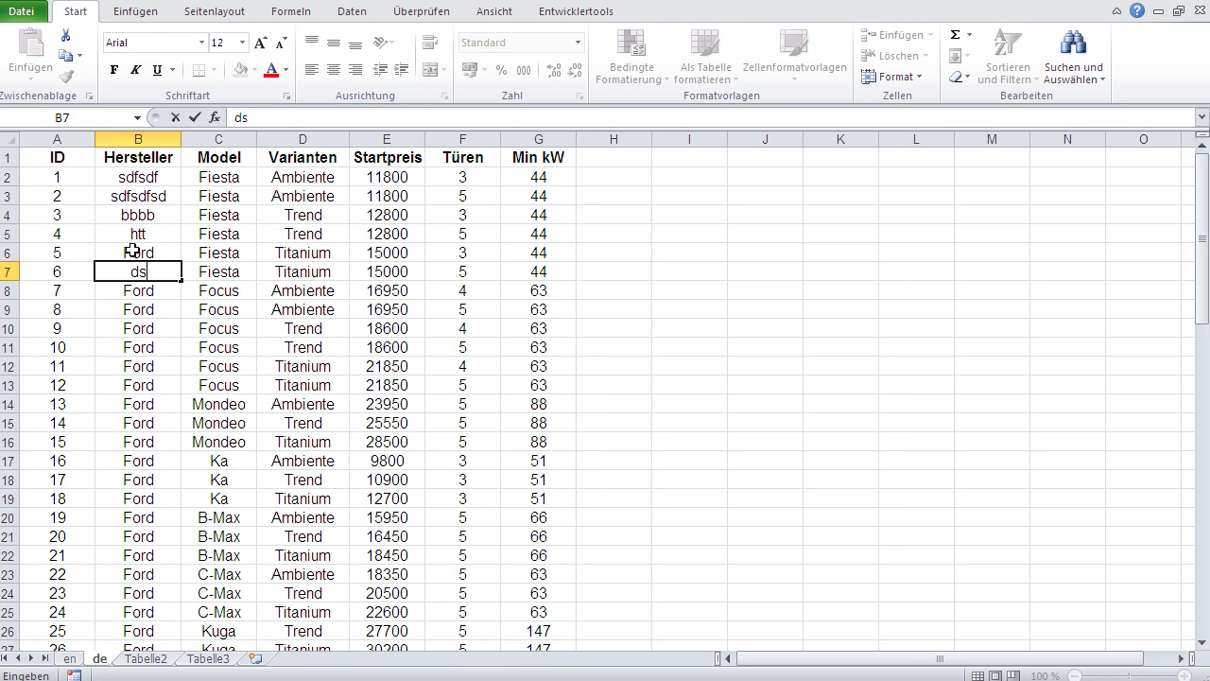
{"action": "key", "text": "Return"}
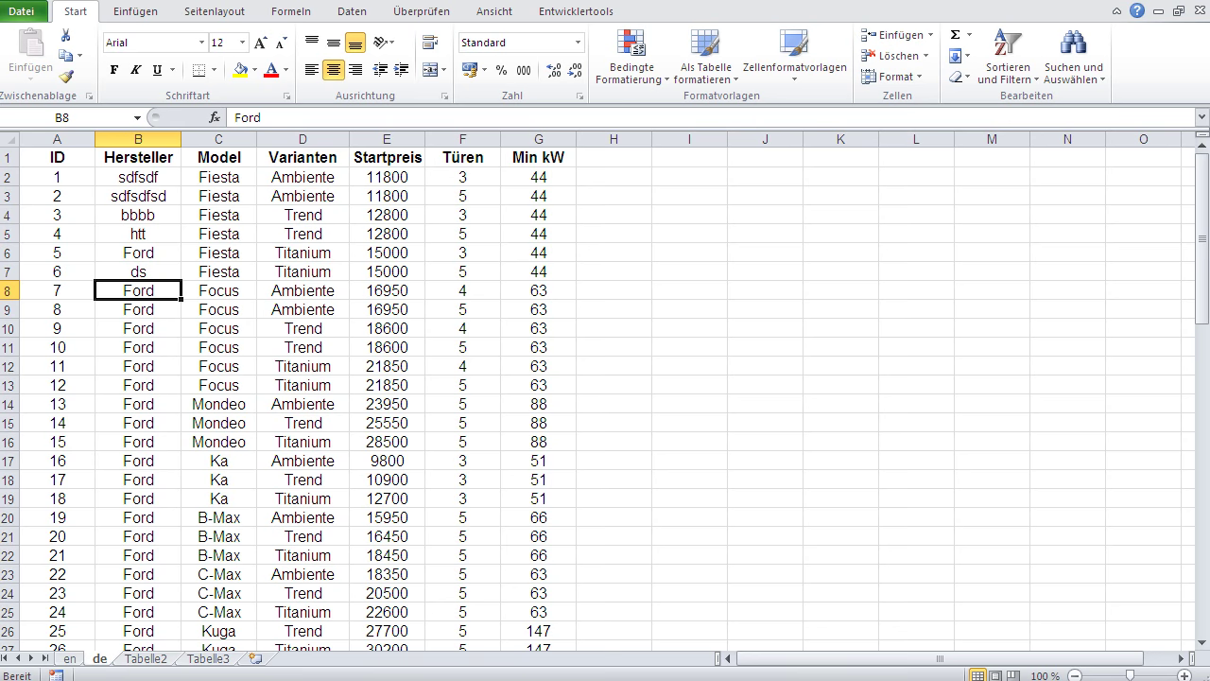
{"action": "key", "text": "alt+Tab"}
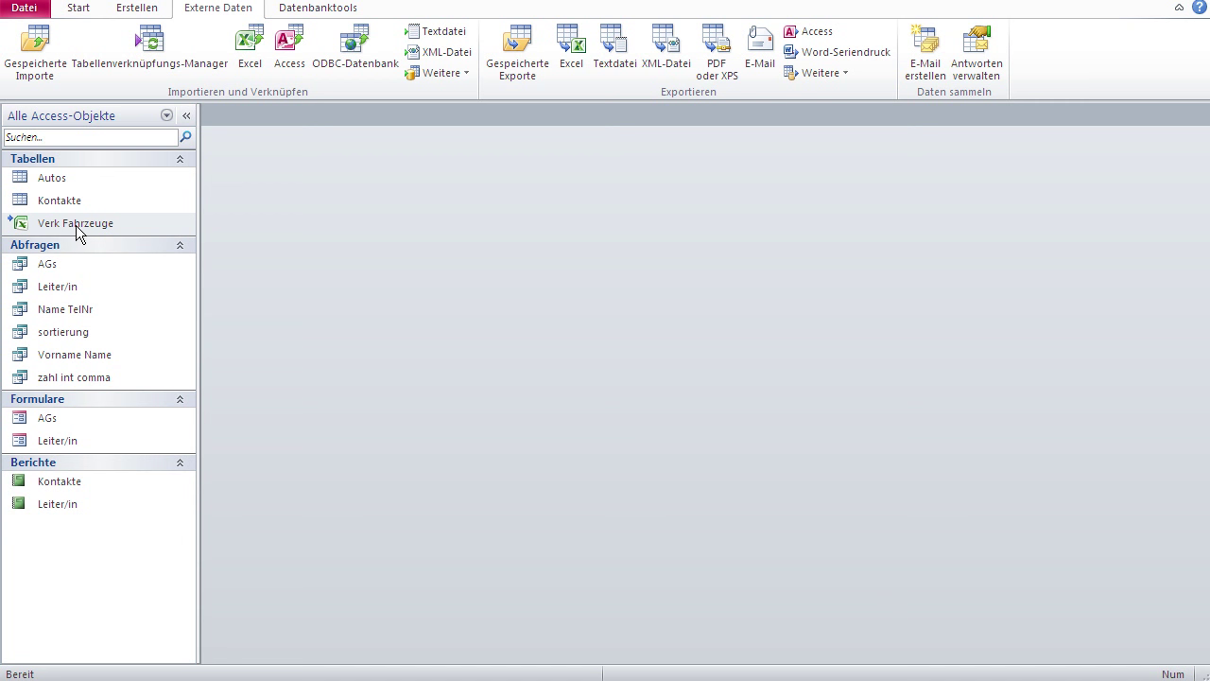
Open Verk Fahrzeuge and Autos, and check that Verk Fahrzeuge's Hersteller cells show the Excel test names
{"action": "double_click", "coordinate": [75, 225]}
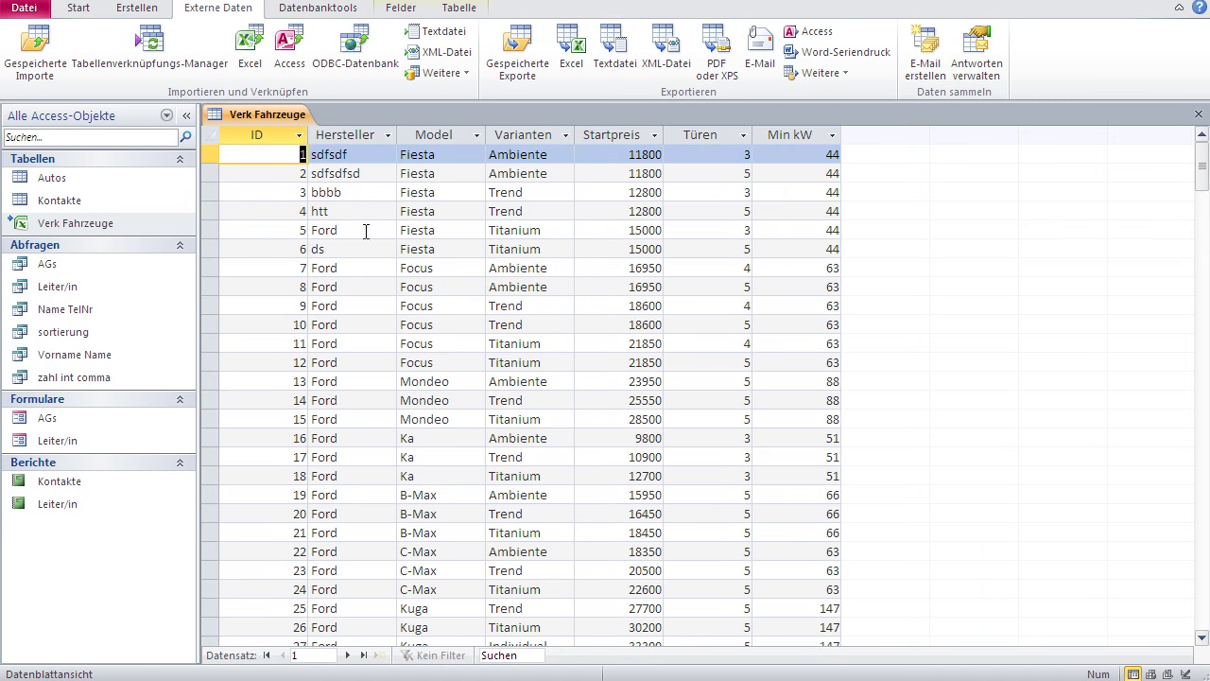
{"action": "double_click", "coordinate": [57, 177]}
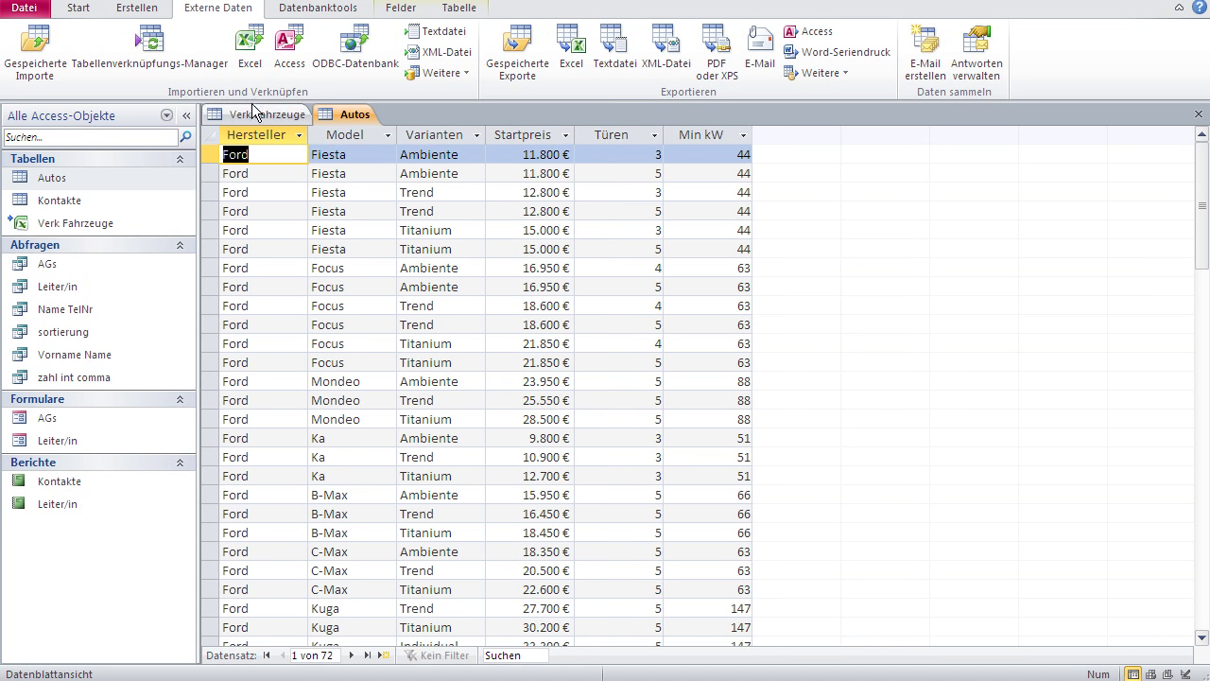
{"action": "left_click", "coordinate": [257, 115]}
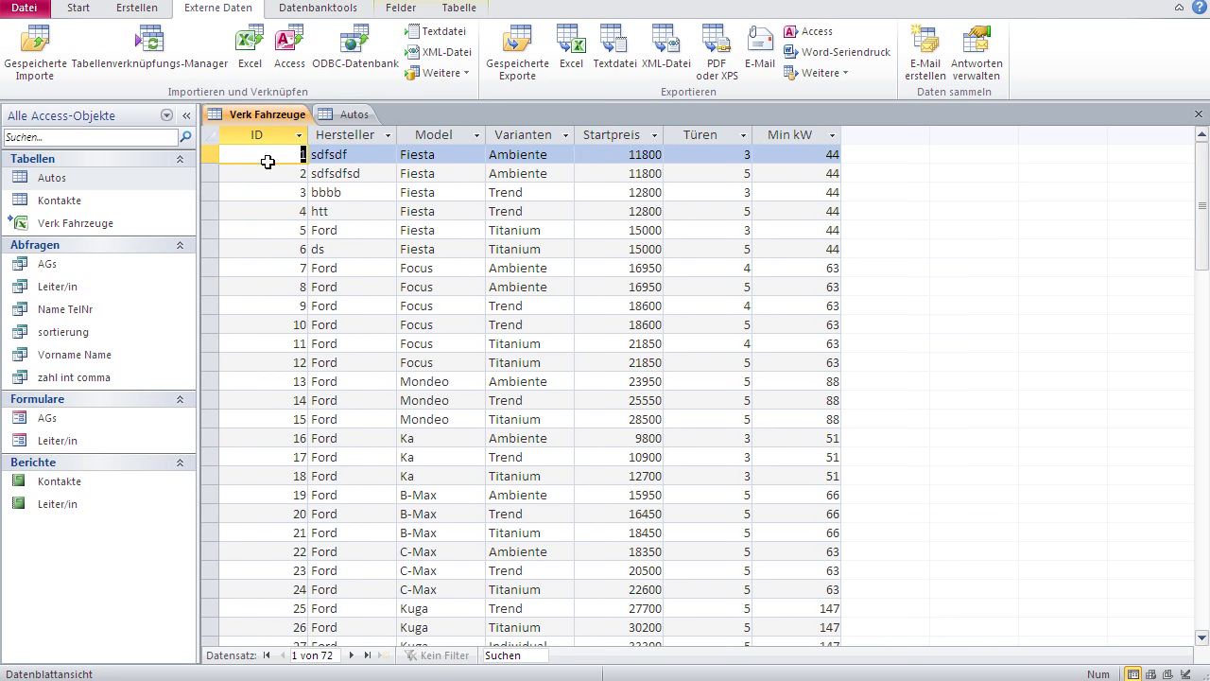
{"action": "left_click", "coordinate": [359, 210]}
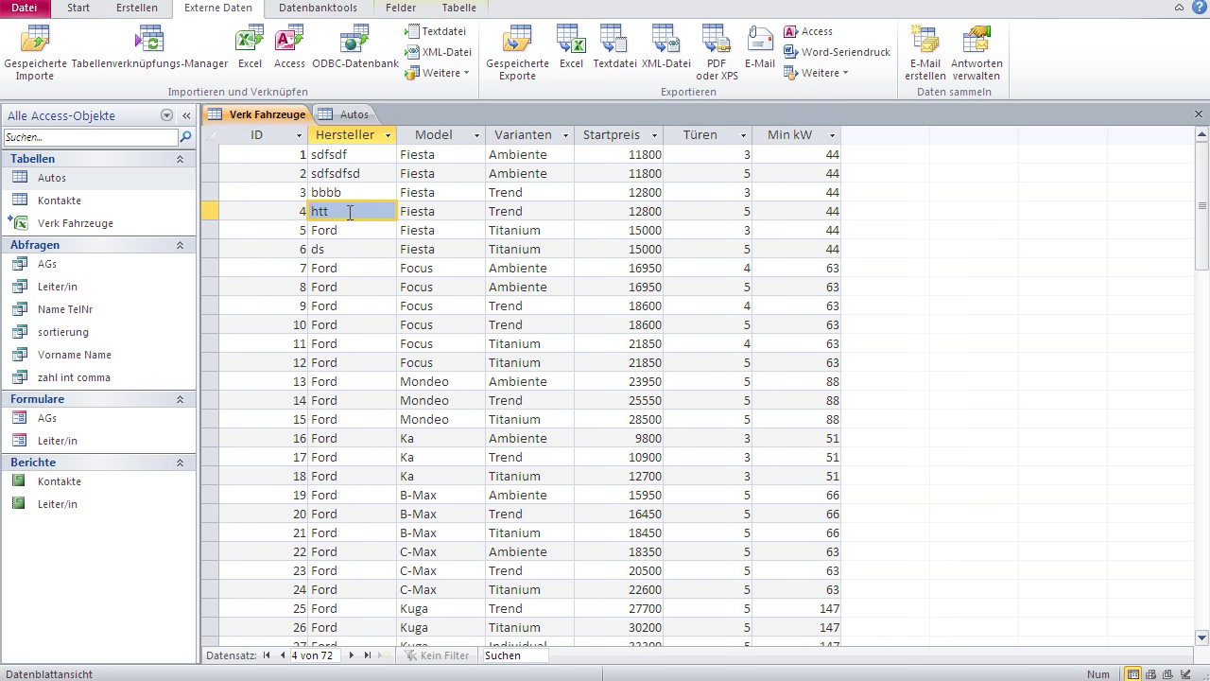
{"action": "double_click", "coordinate": [349, 212]}
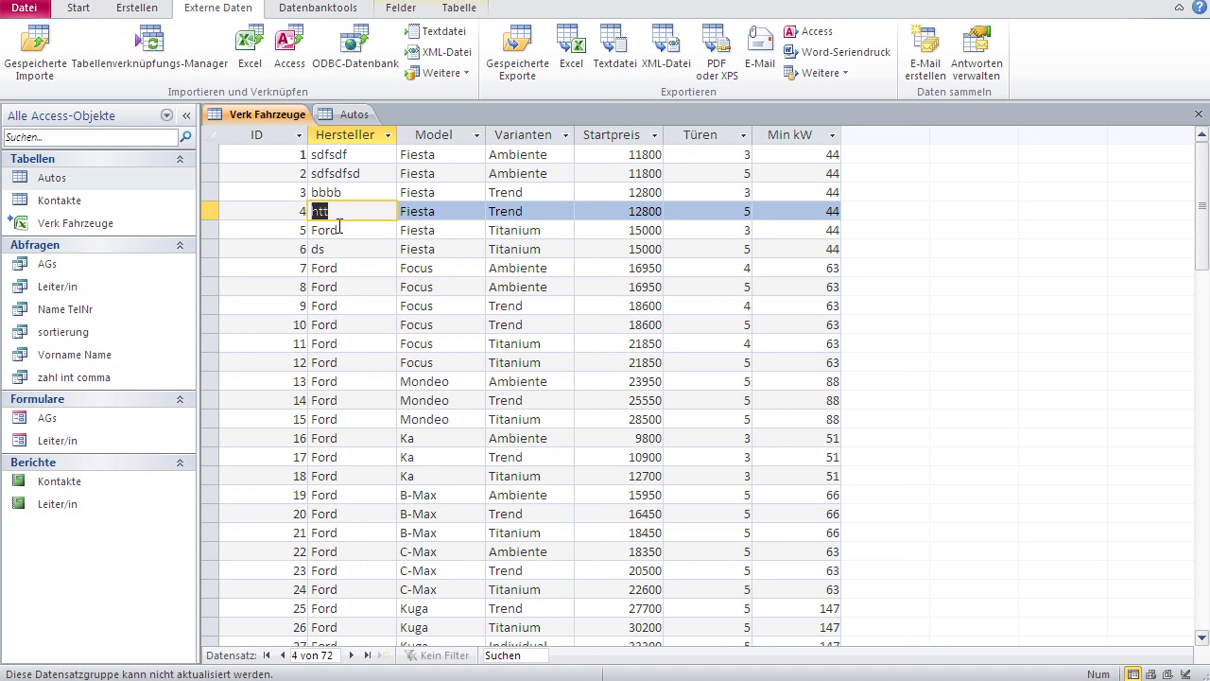
{"action": "left_click", "coordinate": [341, 227]}
{"action": "left_click", "coordinate": [81, 17]}
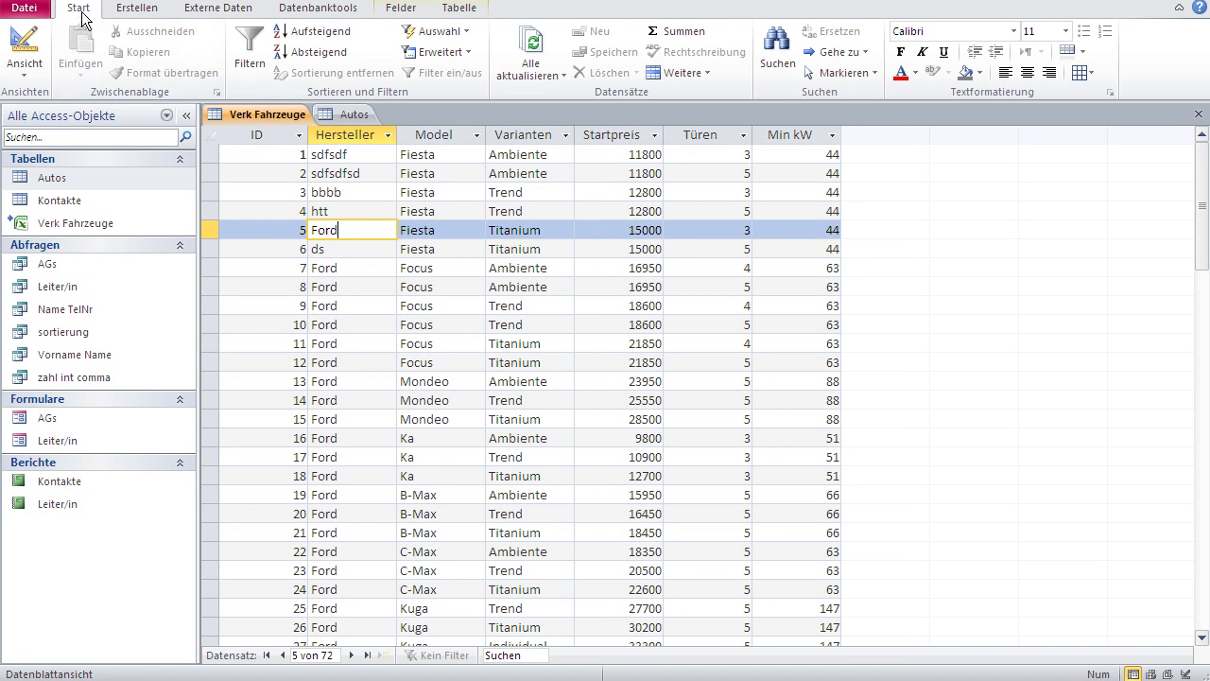
{"action": "left_click", "coordinate": [24, 43]}
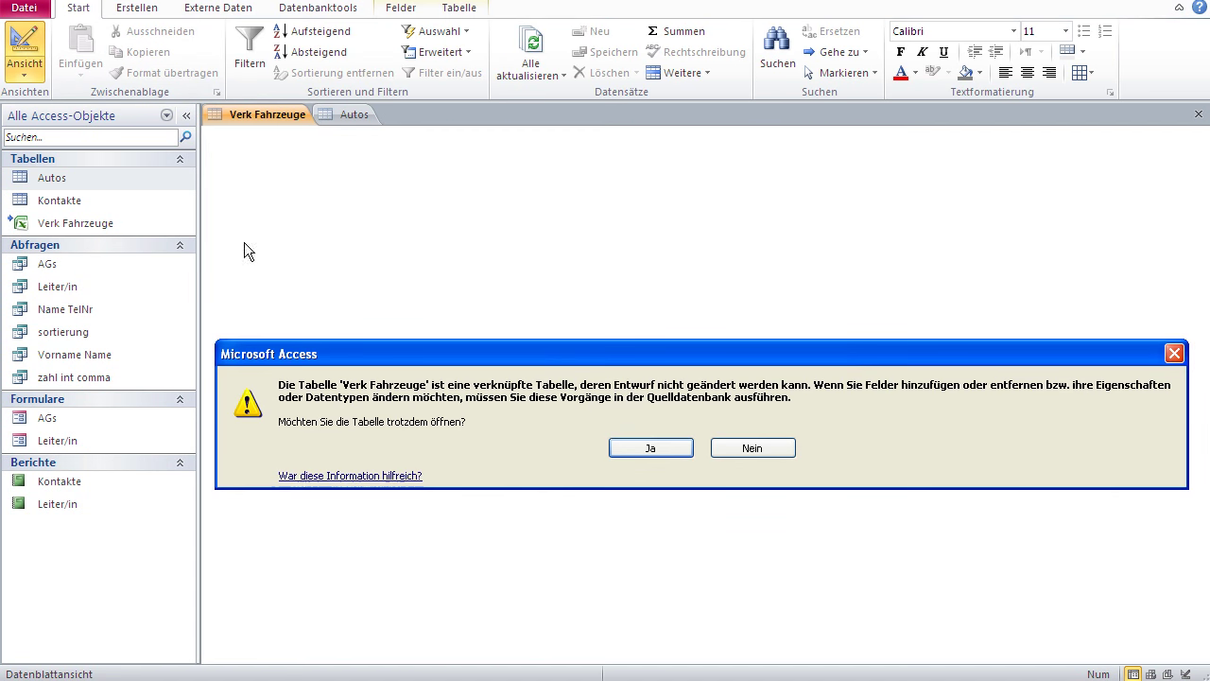
{"action": "left_click", "coordinate": [654, 448]}
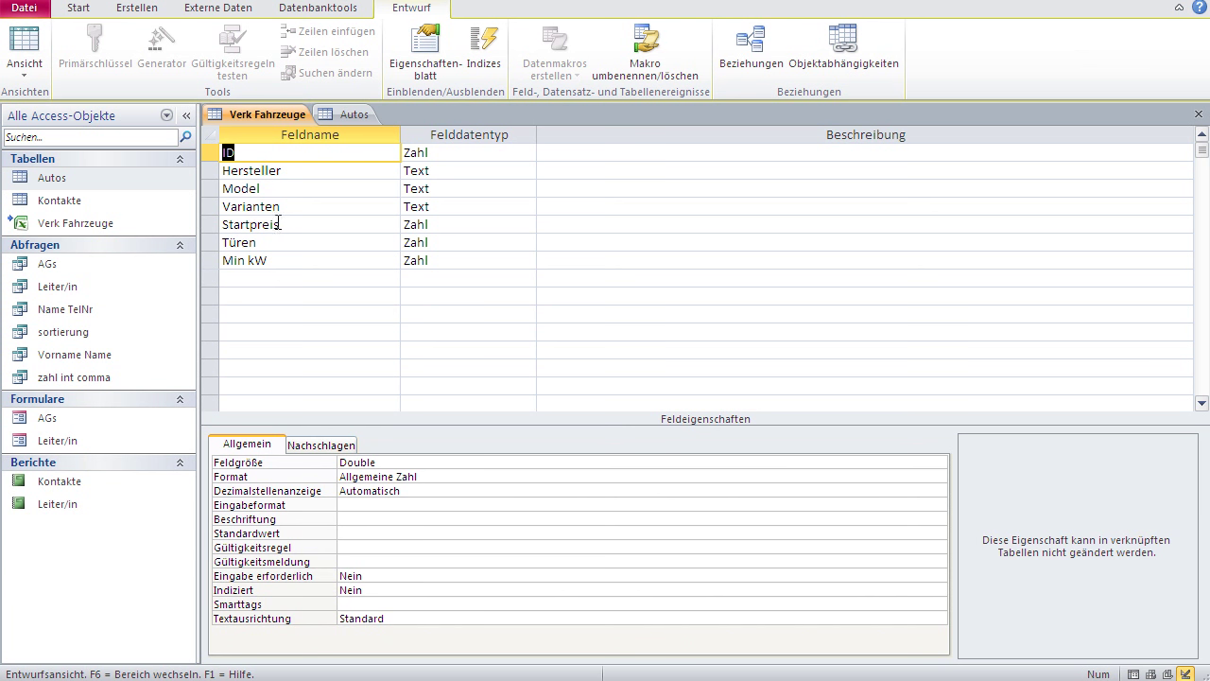
{"action": "left_click", "coordinate": [24, 45]}
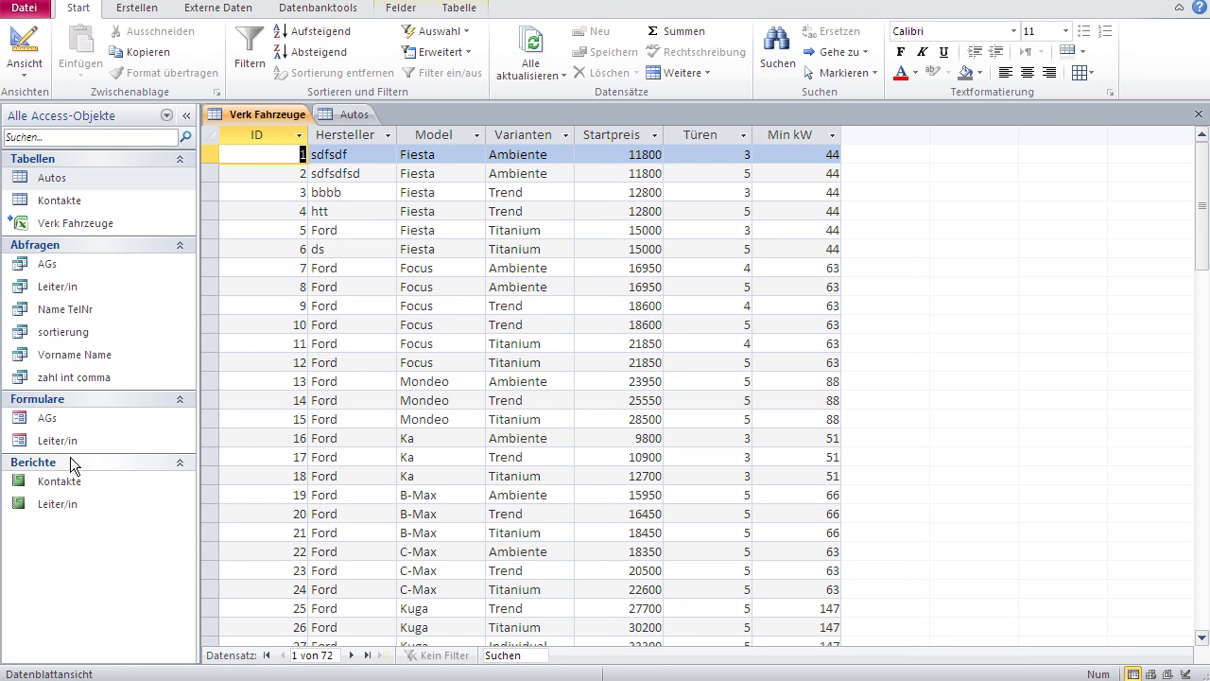
Bring Autos forward, open the Kontakte table, and select Verk Fahrzeuge in the navigation pane
{"action": "double_click", "coordinate": [54, 186]}
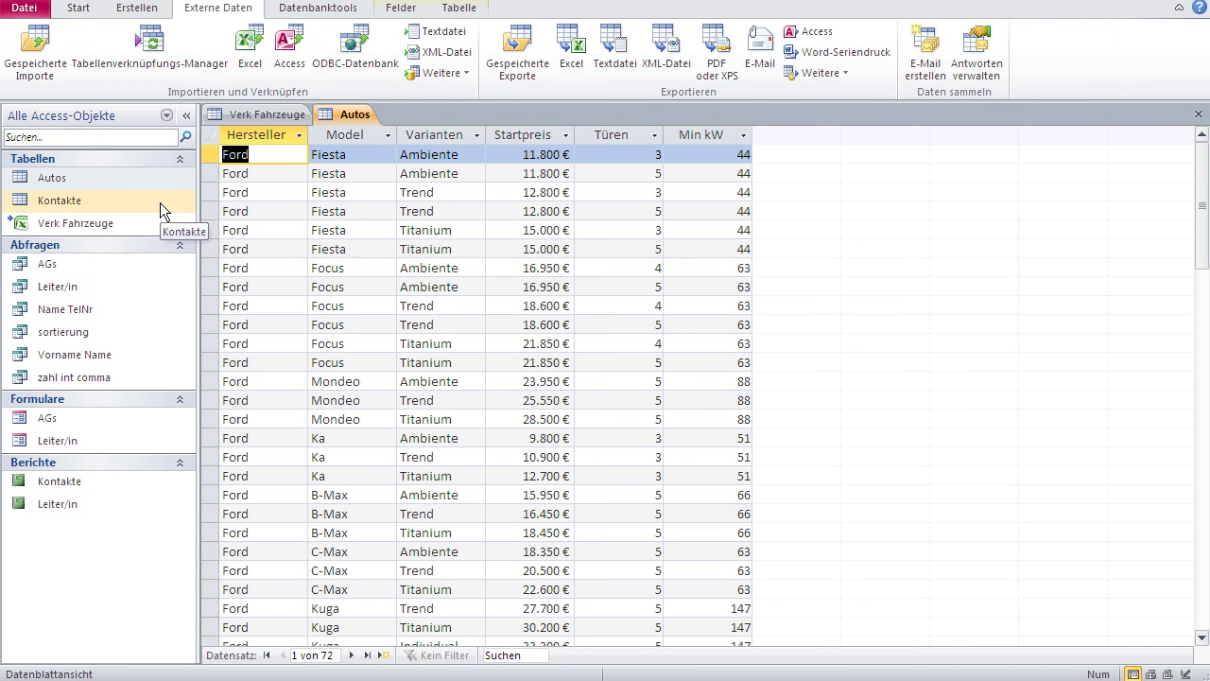
{"action": "double_click", "coordinate": [59, 201]}
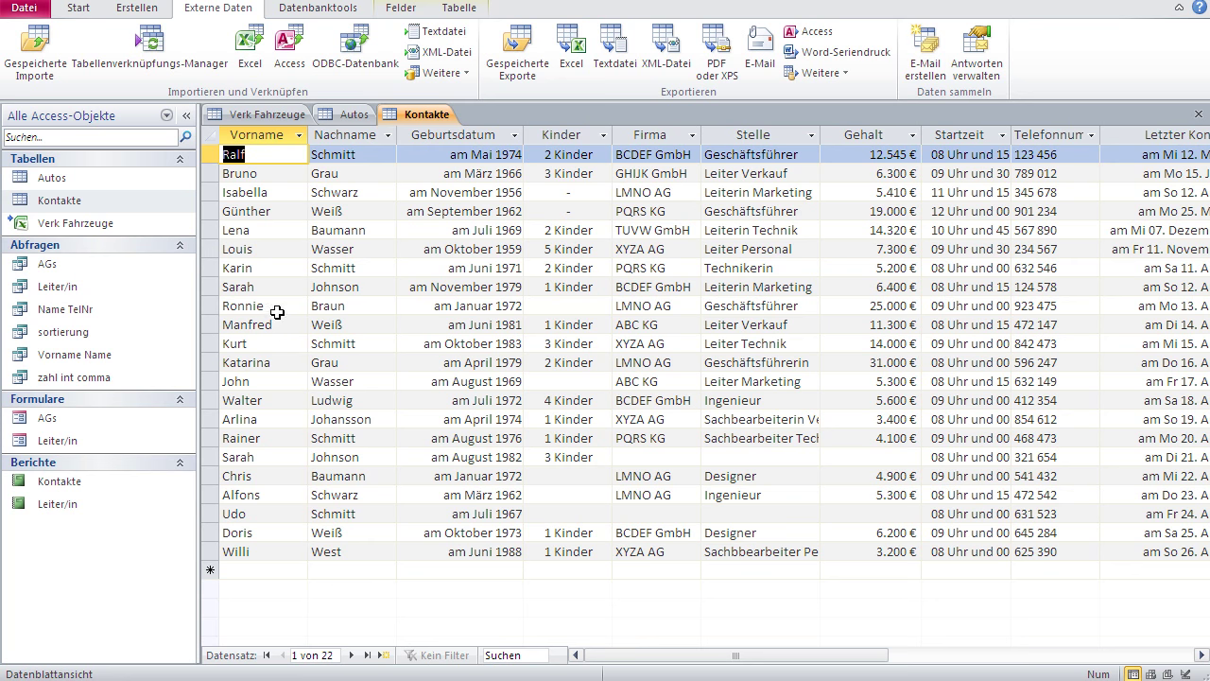
{"action": "left_click", "coordinate": [75, 224]}
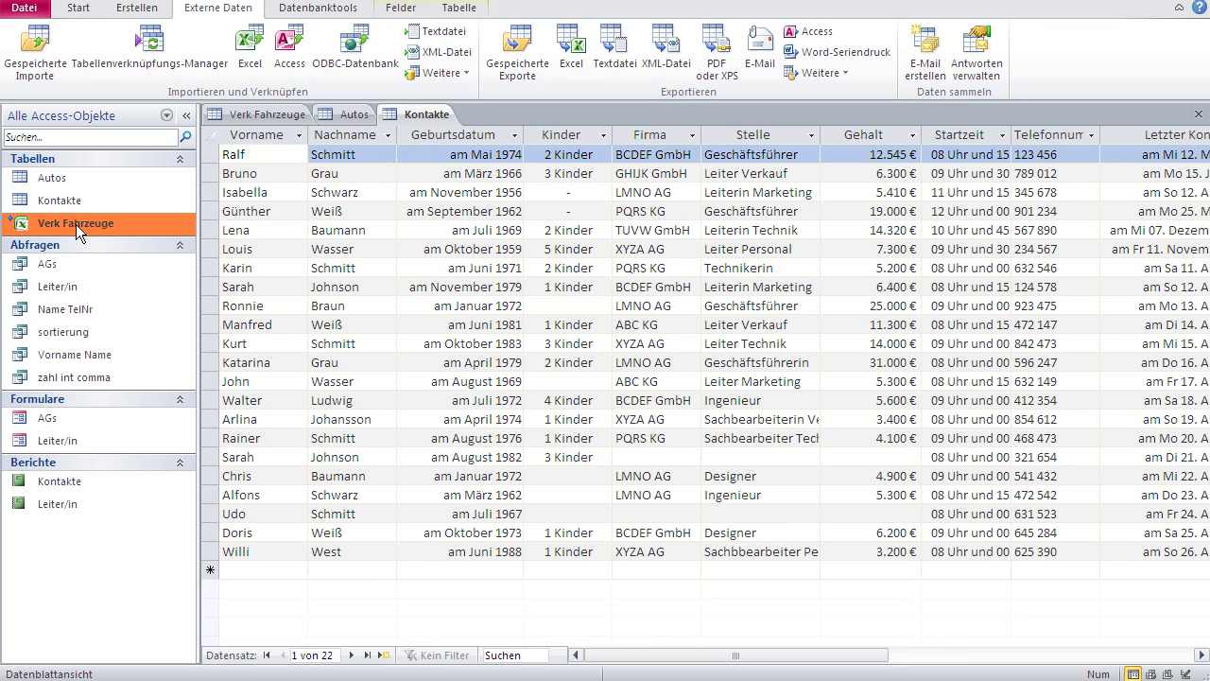